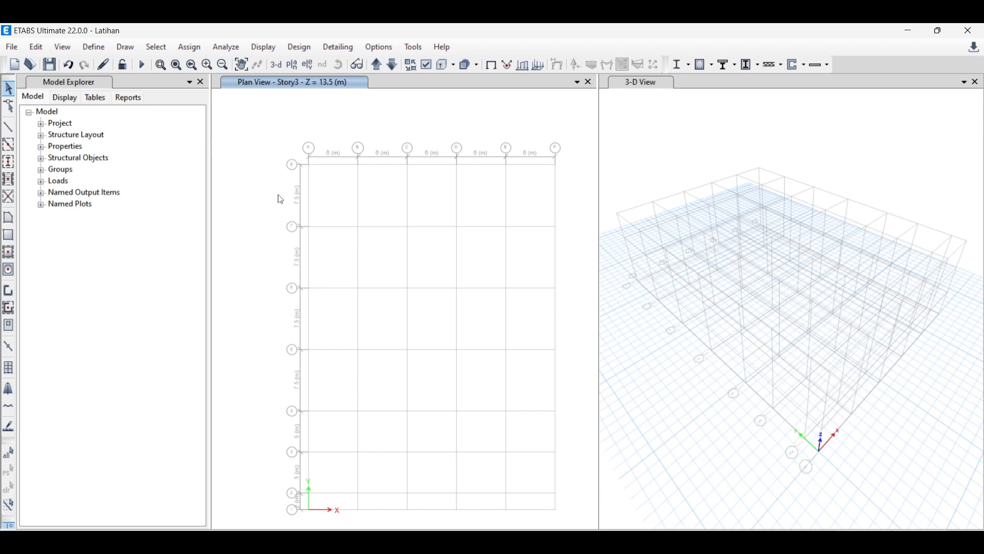
# Add a new user-defined material of type Concrete and name it "Beton 35 MPa".
pyautogui.click(94, 48)
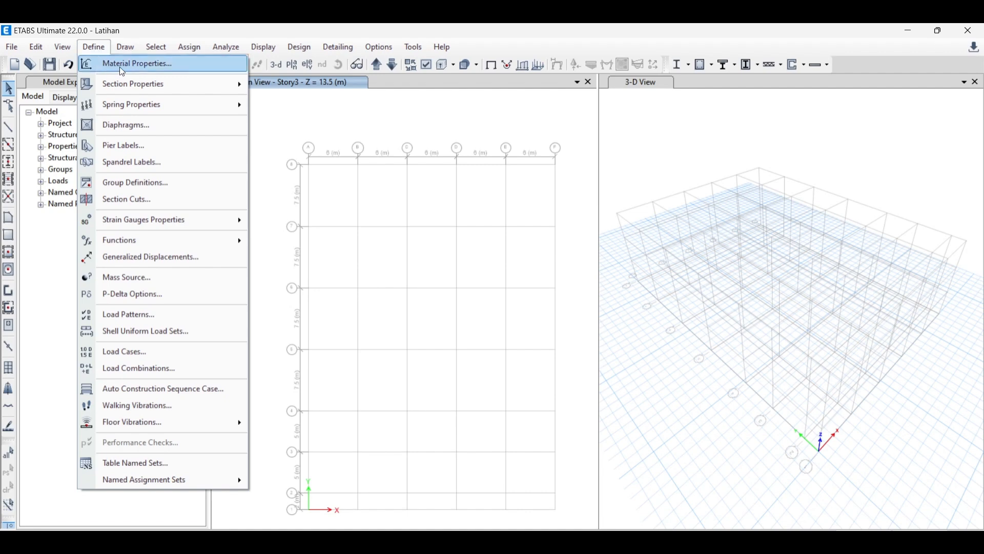
pyautogui.click(137, 64)
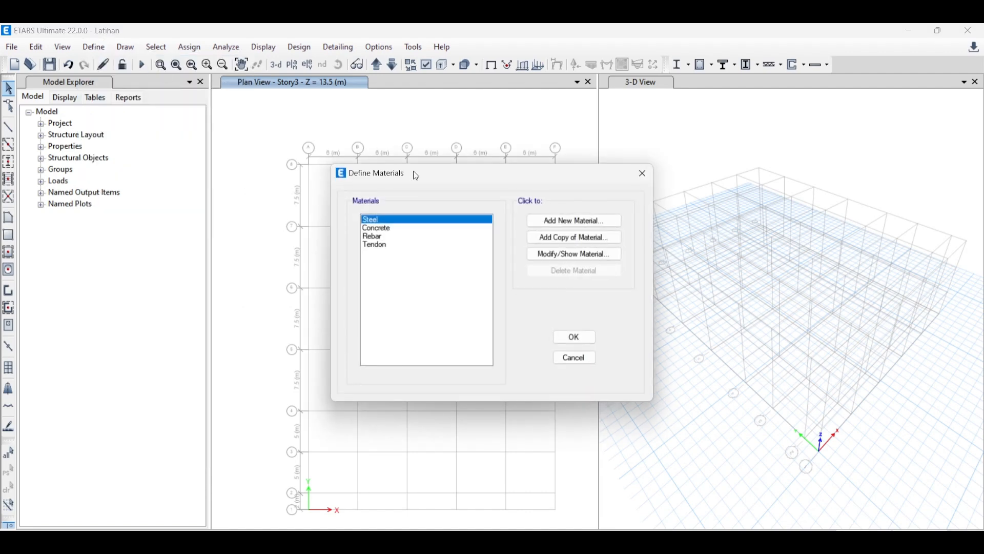
pyautogui.click(589, 222)
pyautogui.hotkey('alt', 'Tab')
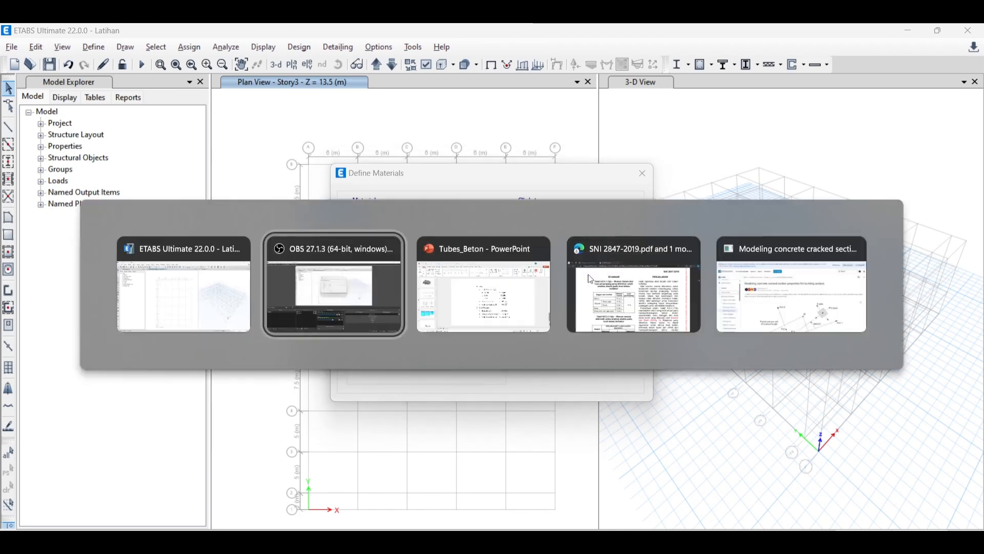
pyautogui.hotkey('alt', 'Tab')
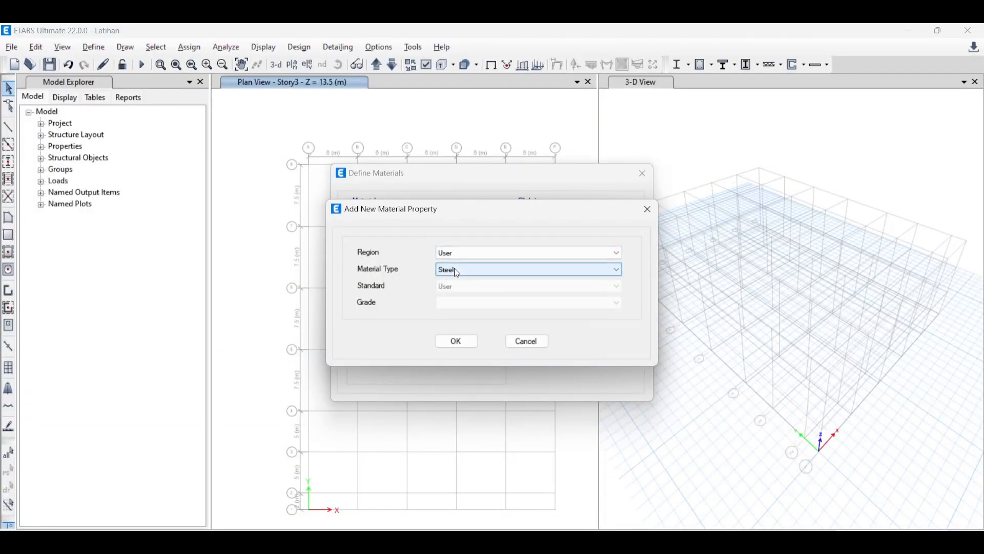
pyautogui.click(438, 271)
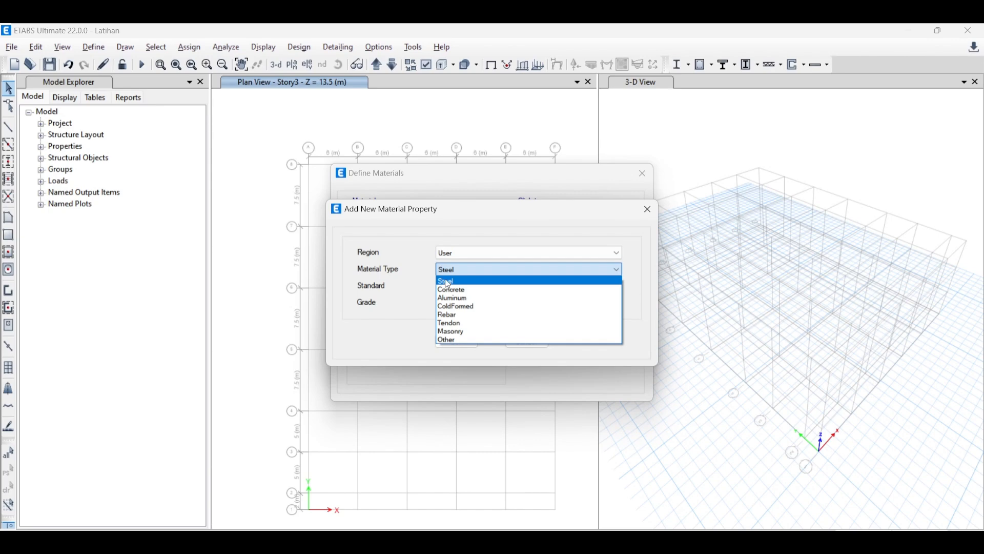
pyautogui.click(464, 292)
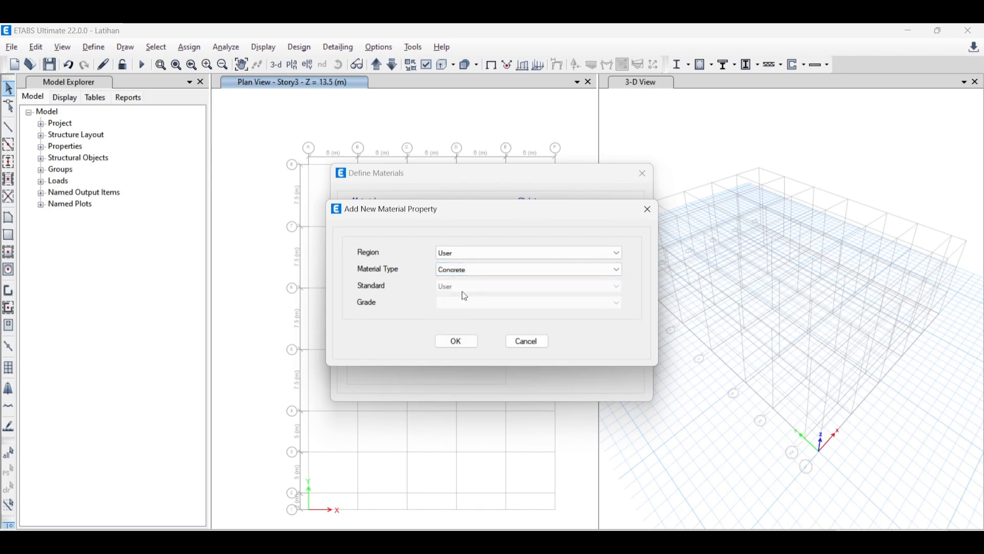
pyautogui.click(457, 342)
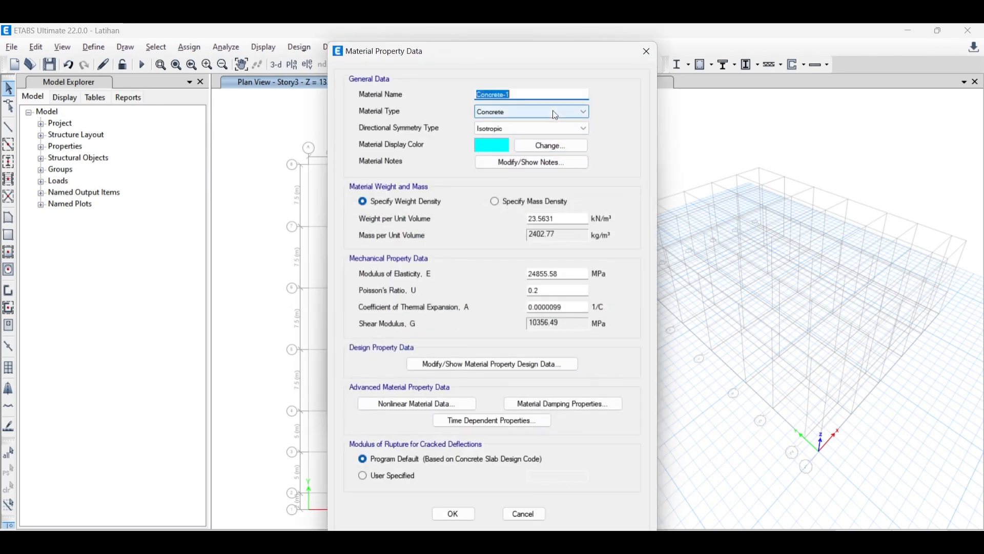
pyautogui.write('Beton 35 MPa')
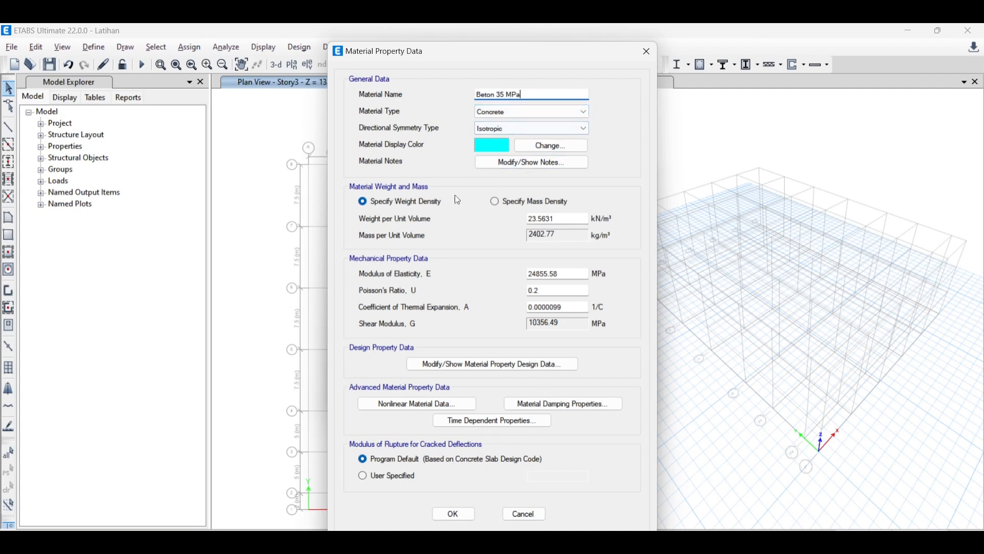
# Specify the Beton 35 MPa weight by mass density, using 2400 kg/m³ from the PowerPoint slide of material data.
pyautogui.click(511, 204)
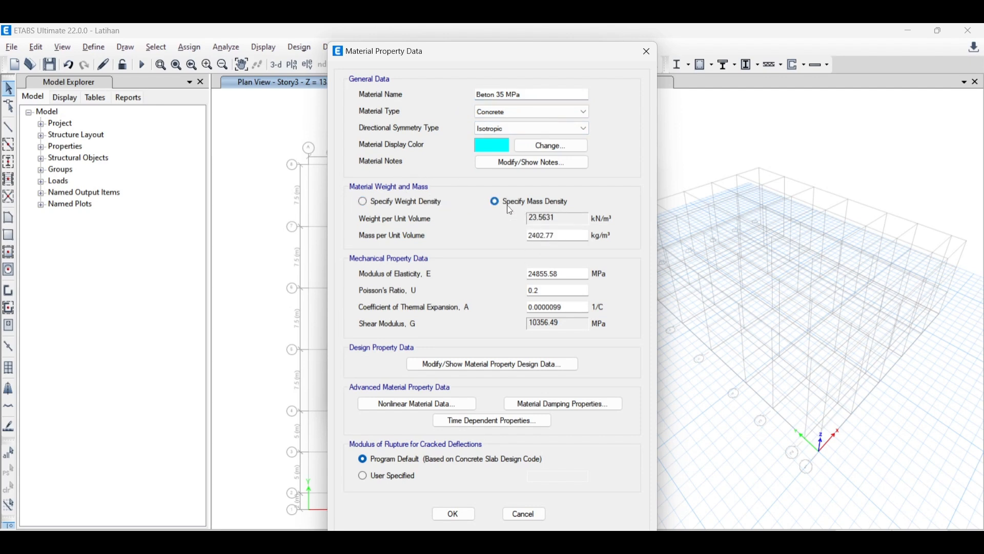
pyautogui.click(570, 237)
pyautogui.hotkey('alt', 'Tab')
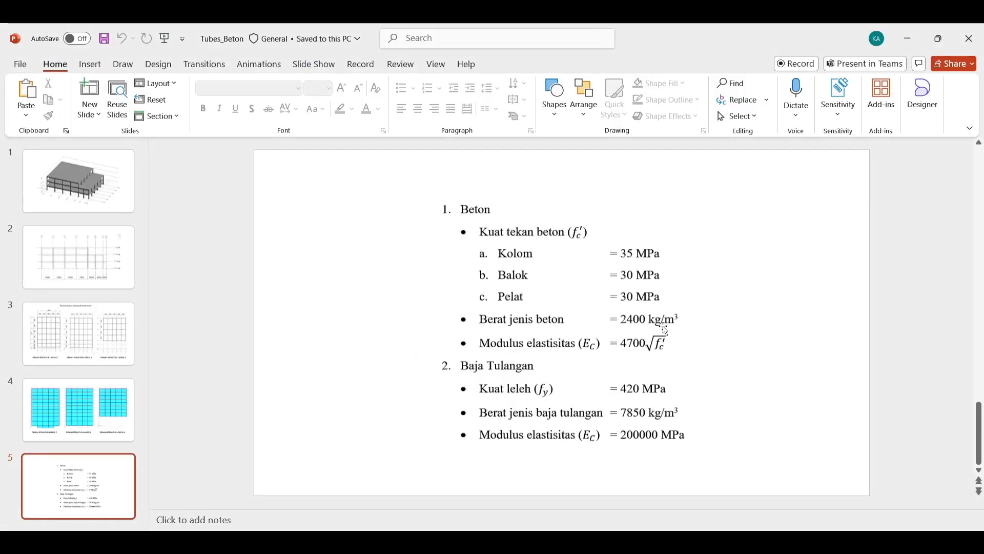
pyautogui.hotkey('alt', 'Tab')
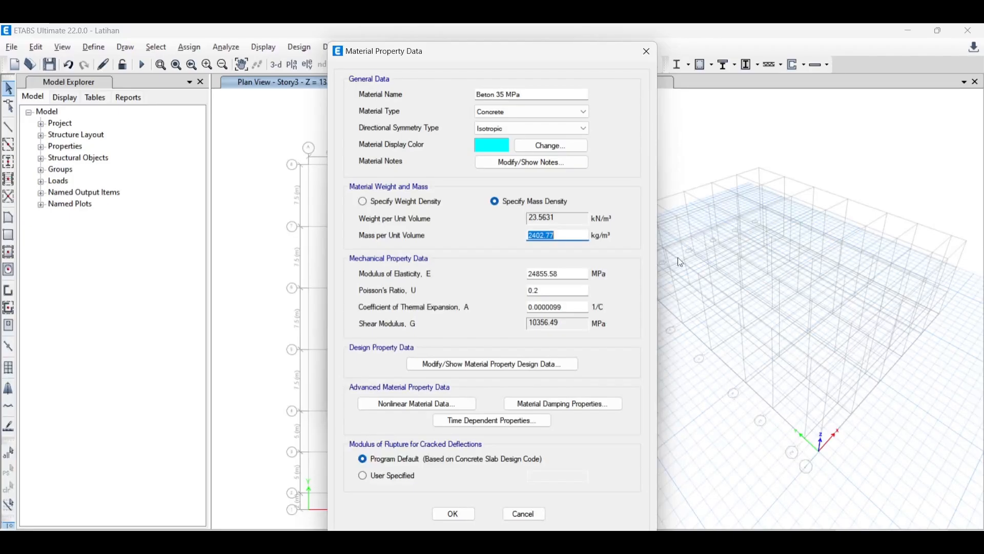
pyautogui.write('2400')
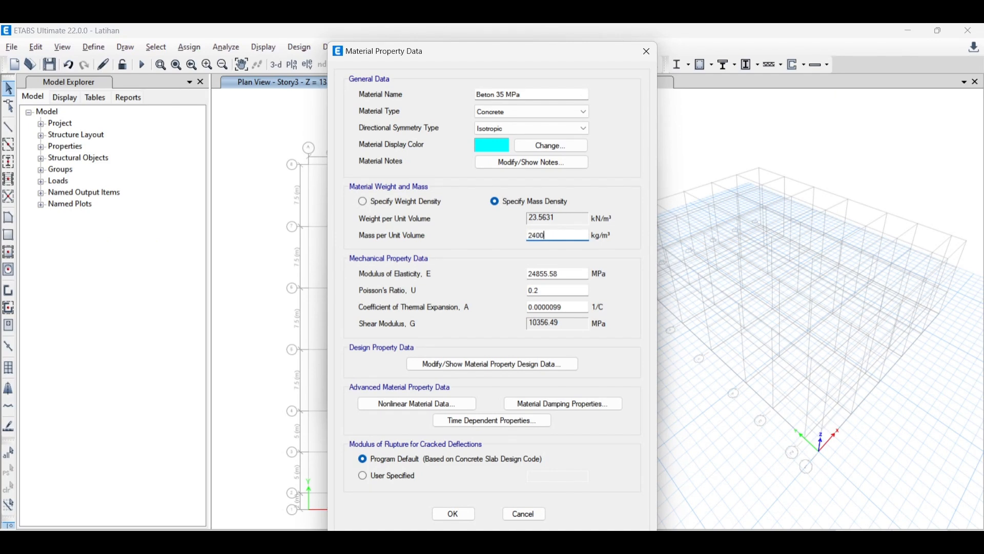
pyautogui.press('Tab')
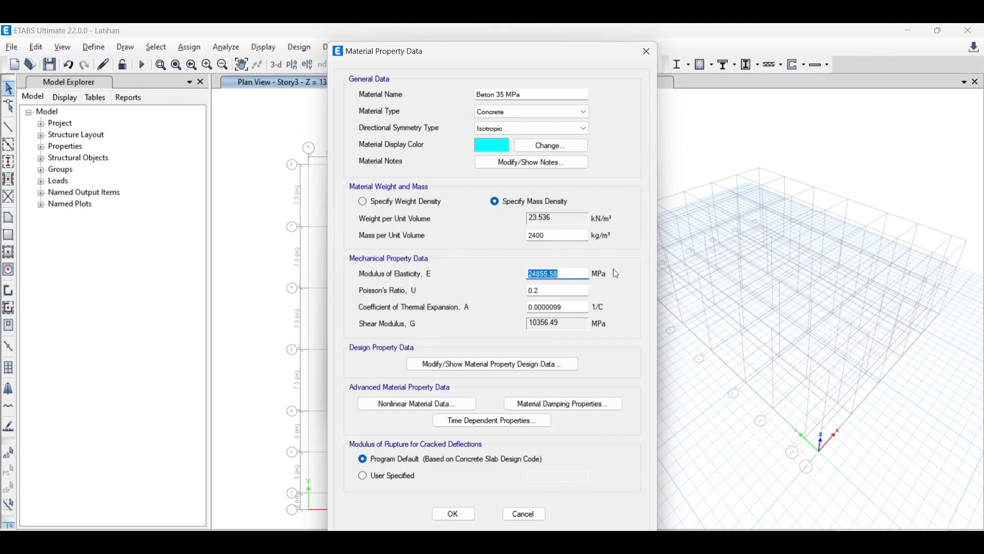
# Set the modulus of elasticity of Beton 35 MPa to 4700*sqrt(35) MPa, following the formula in the PowerPoint slide.
pyautogui.hotkey('alt', 'Tab')
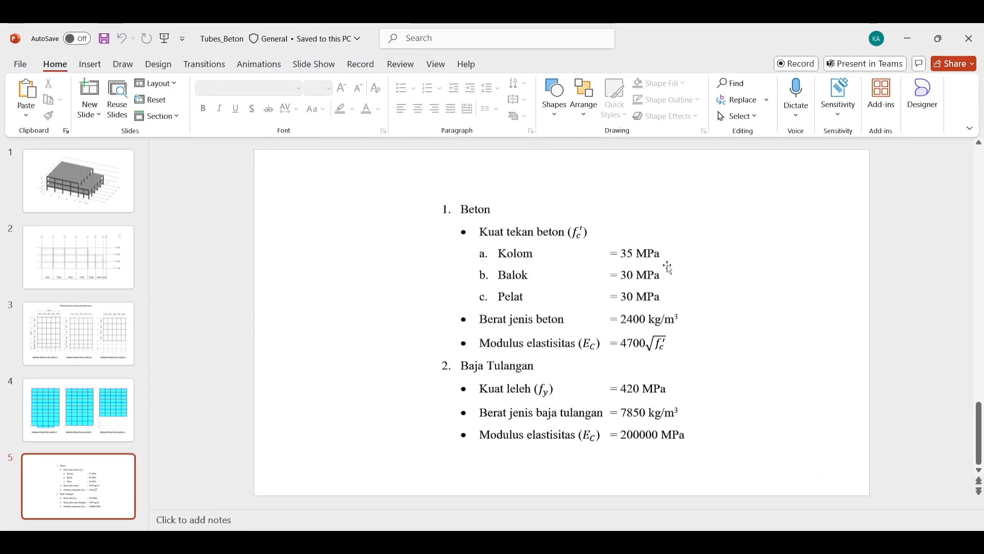
pyautogui.hotkey('alt', 'Tab')
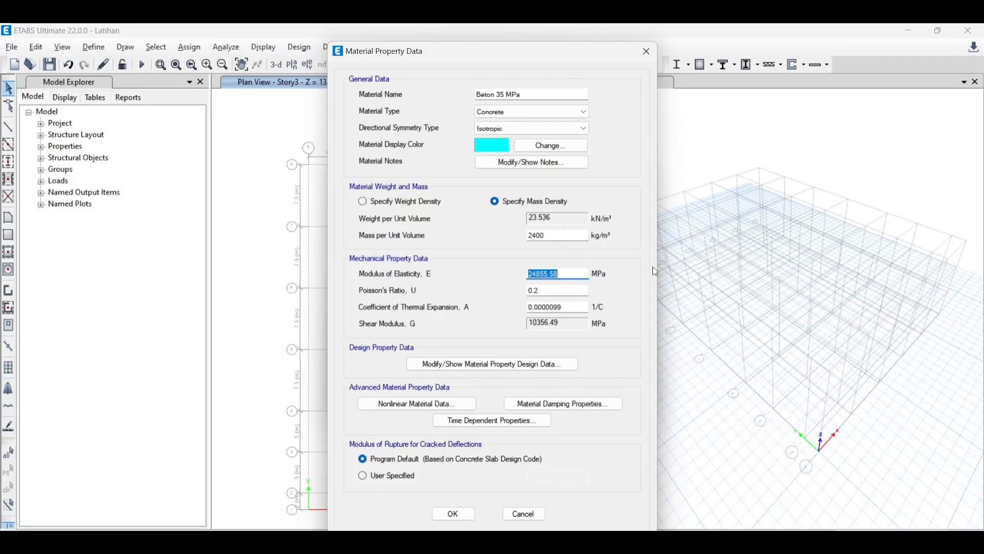
pyautogui.write('4700*sqrt(35')
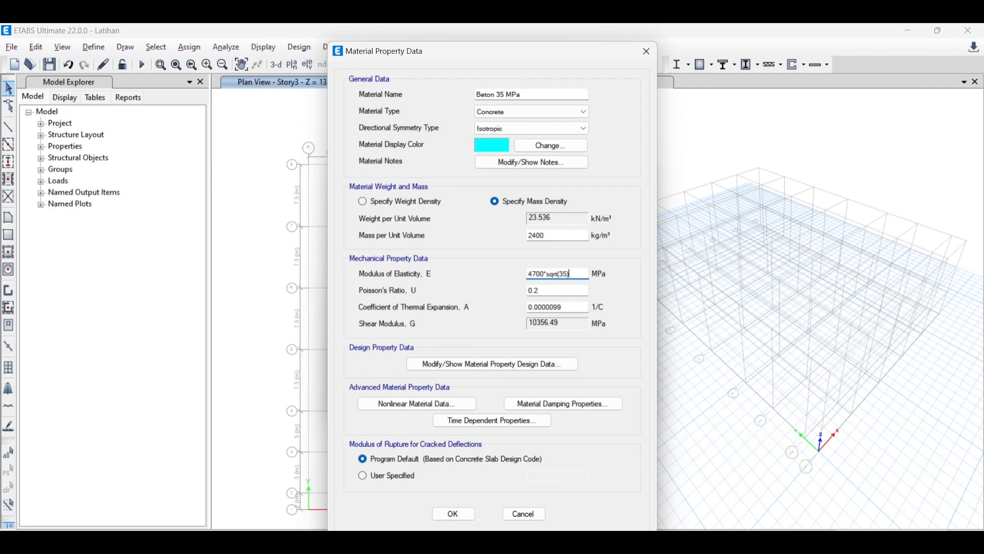
pyautogui.press('Return')
# Set the specified compressive strength f'c of Beton 35 MPa to 35 MPa and save the material.
pyautogui.click(506, 366)
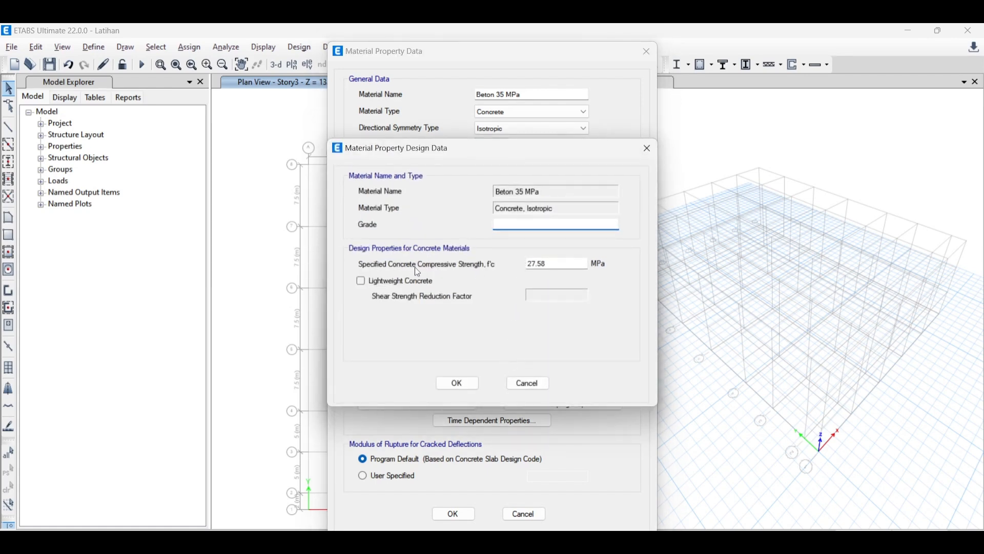
pyautogui.doubleClick(571, 266)
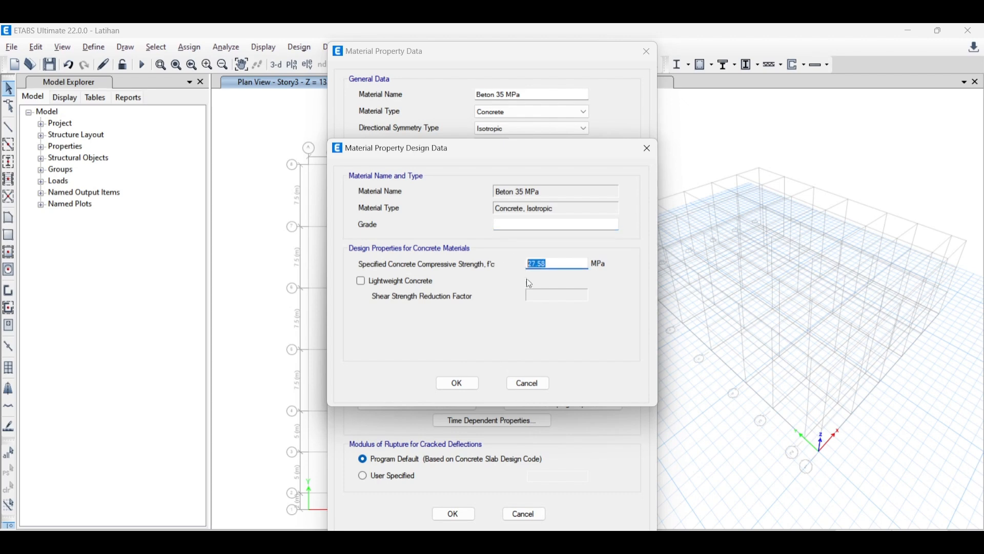
pyautogui.write('35')
pyautogui.click(458, 384)
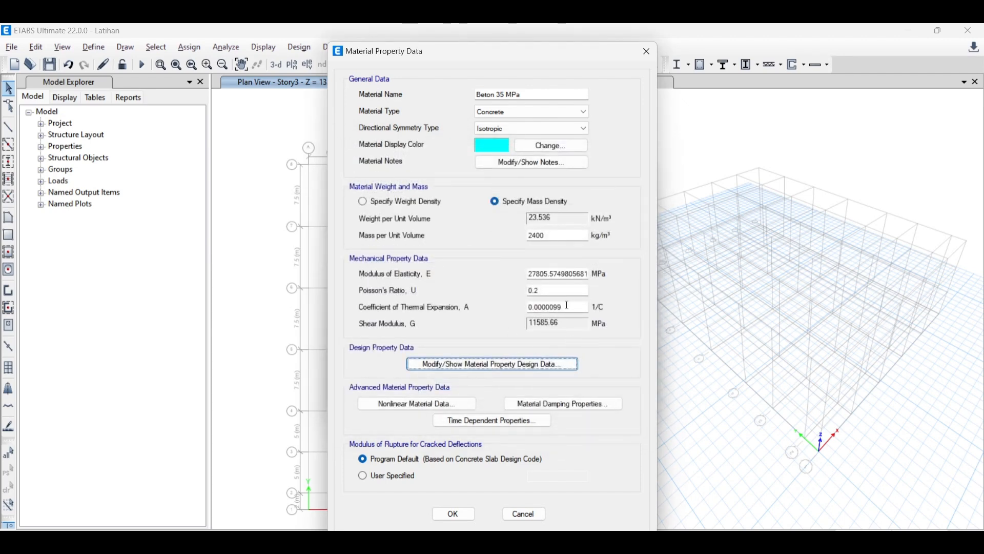
pyautogui.click(453, 515)
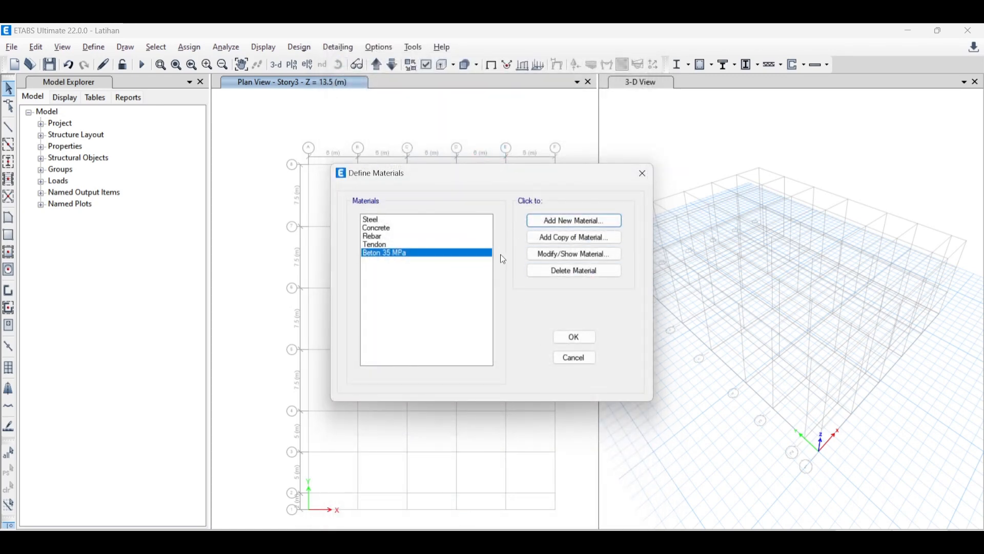
# Add a copy of the Beton 35 MPa material and name it "Beton 30 MPa".
pyautogui.click(608, 243)
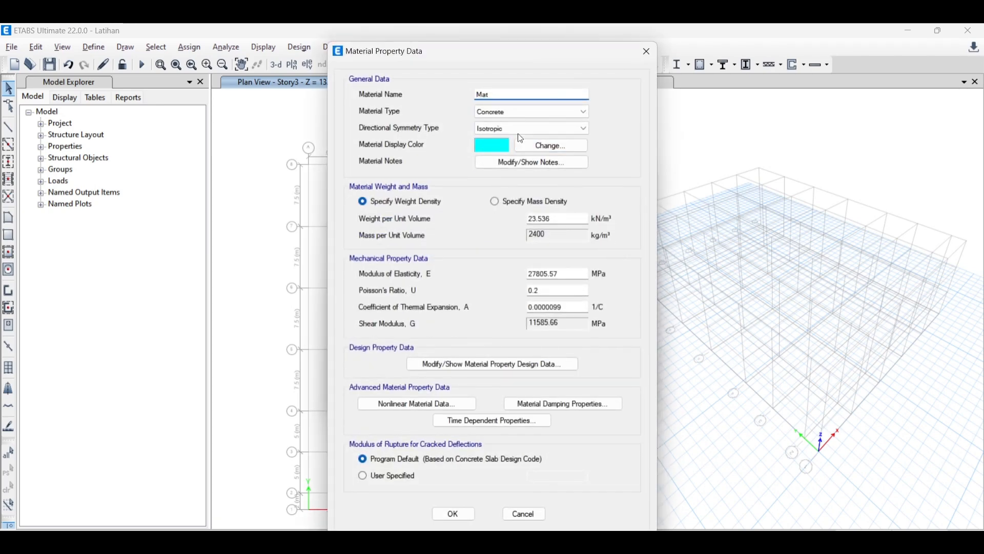
pyautogui.write('Bt')
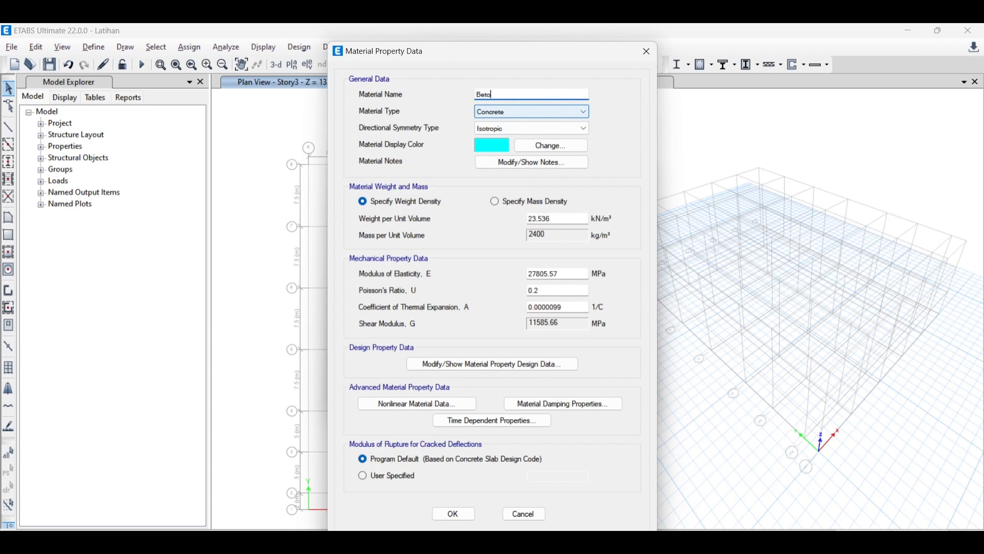
pyautogui.write('ton 30 MPa')
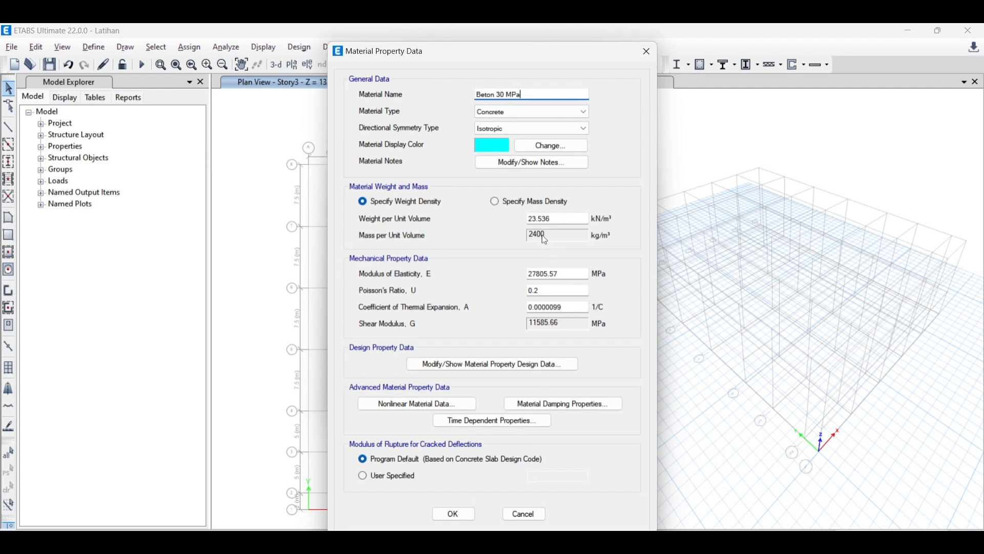
# Set the modulus of elasticity of Beton 30 MPa to 4700*sqrt(30) MPa.
pyautogui.click(541, 277)
pyautogui.hotkey('ctrl', 'a')
pyautogui.write('4700*sqrt(30)')
pyautogui.press('Tab')
pyautogui.press('Tab')
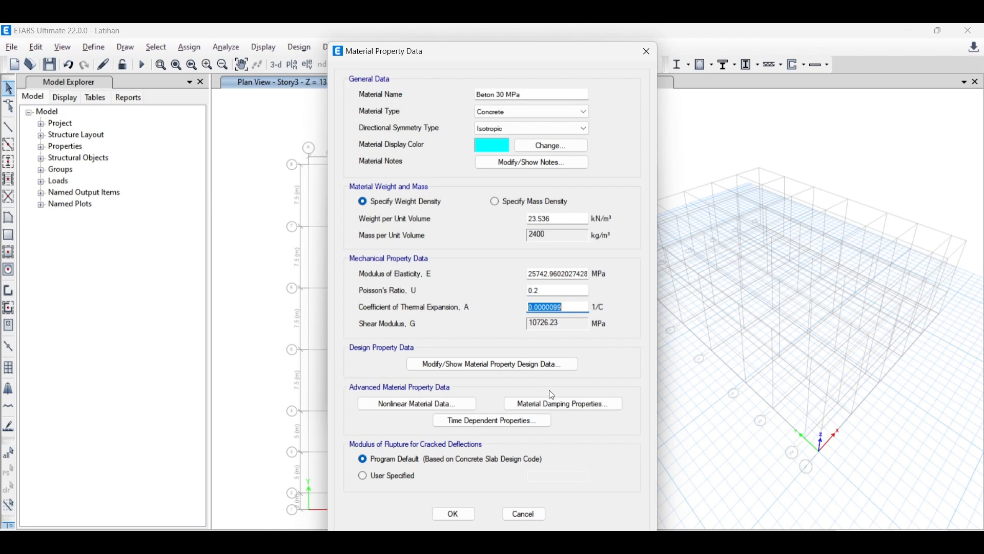
# Set the specified compressive strength f'c of Beton 30 MPa to 30 MPa and save the material.
pyautogui.click(417, 367)
pyautogui.doubleClick(557, 260)
pyautogui.write('30')
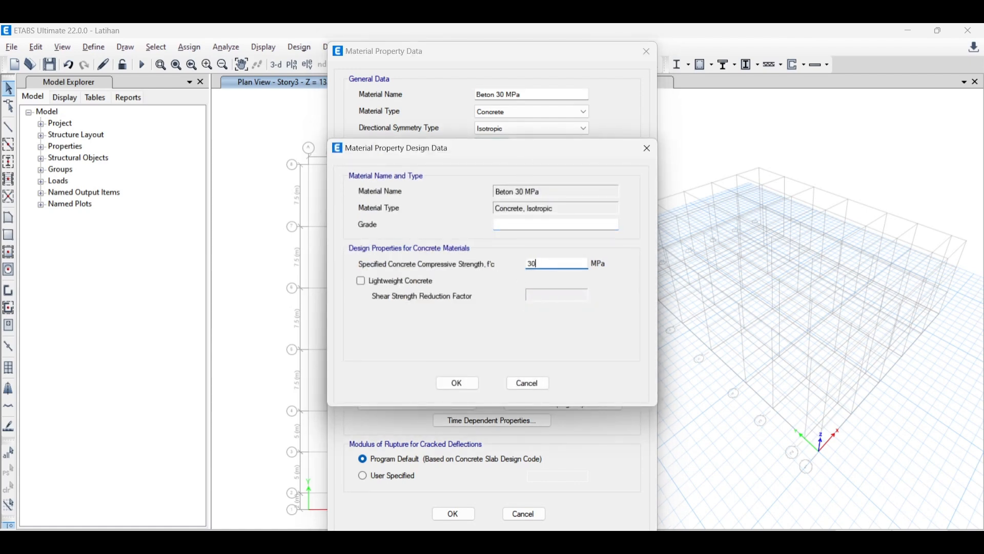
pyautogui.click(461, 383)
pyautogui.click(454, 514)
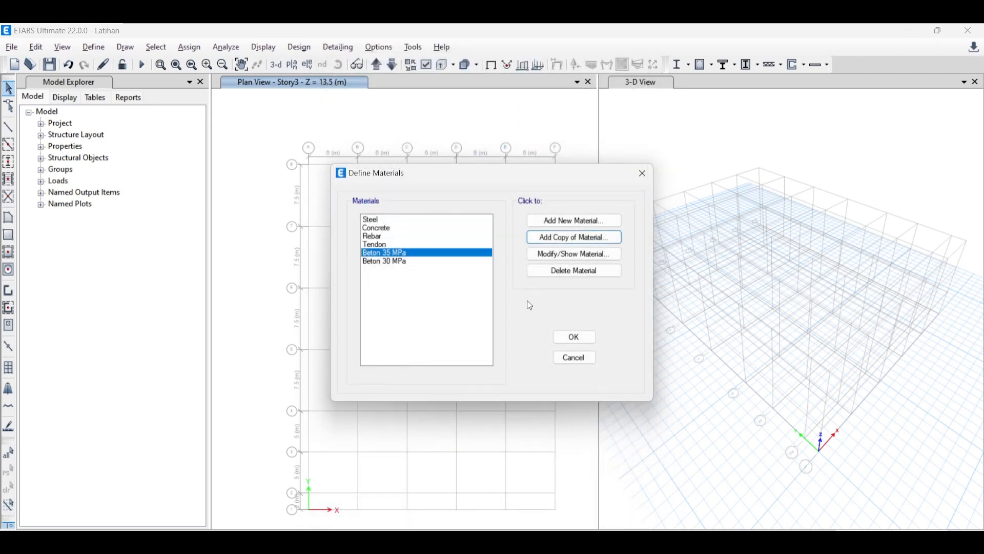
# Check the reinforcing steel data in the PowerPoint slide and add a new Rebar material named "Baja Tulangan 420 MPa".
pyautogui.hotkey('alt', 'Tab')
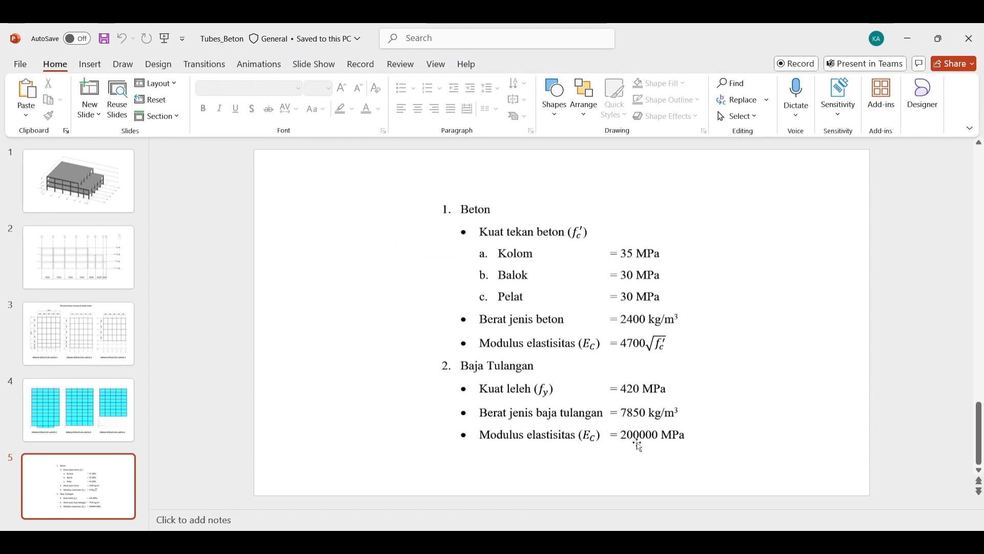
pyautogui.hotkey('alt', 'Tab')
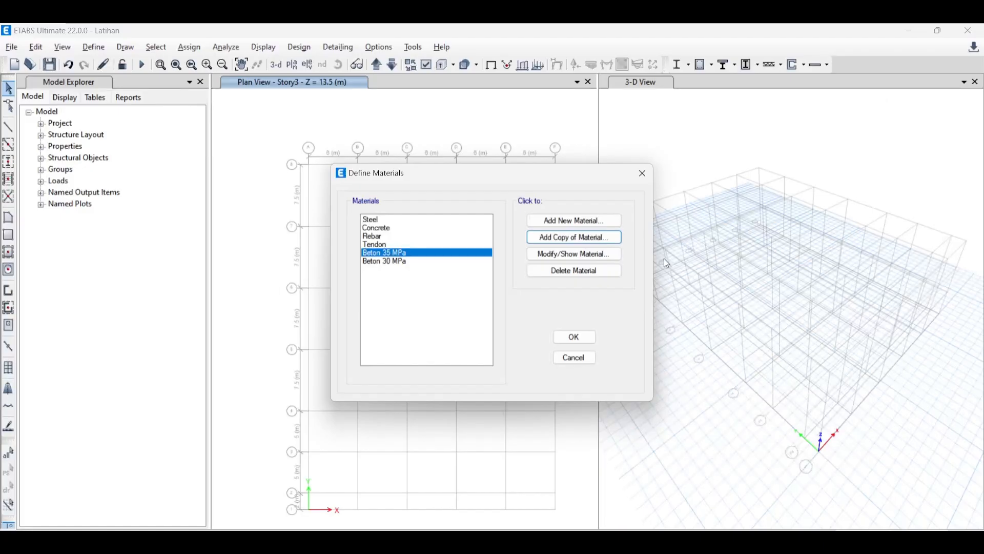
pyautogui.click(571, 220)
pyautogui.click(460, 273)
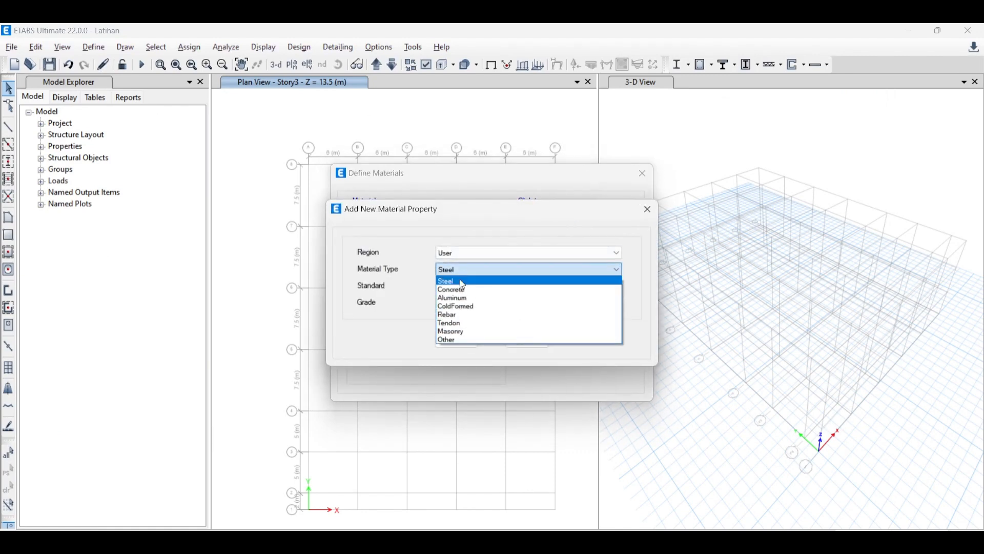
pyautogui.click(460, 315)
pyautogui.click(469, 272)
pyautogui.click(455, 315)
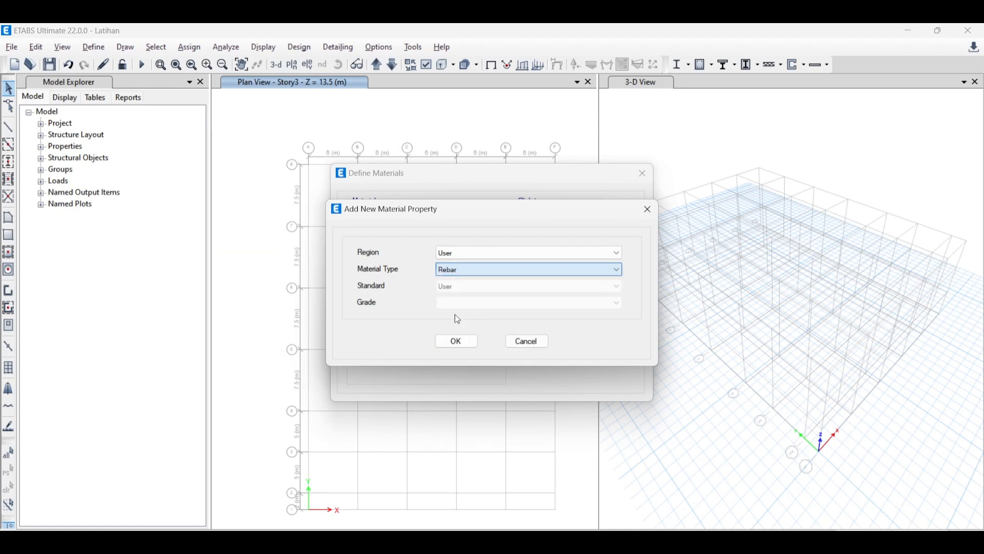
pyautogui.click(457, 341)
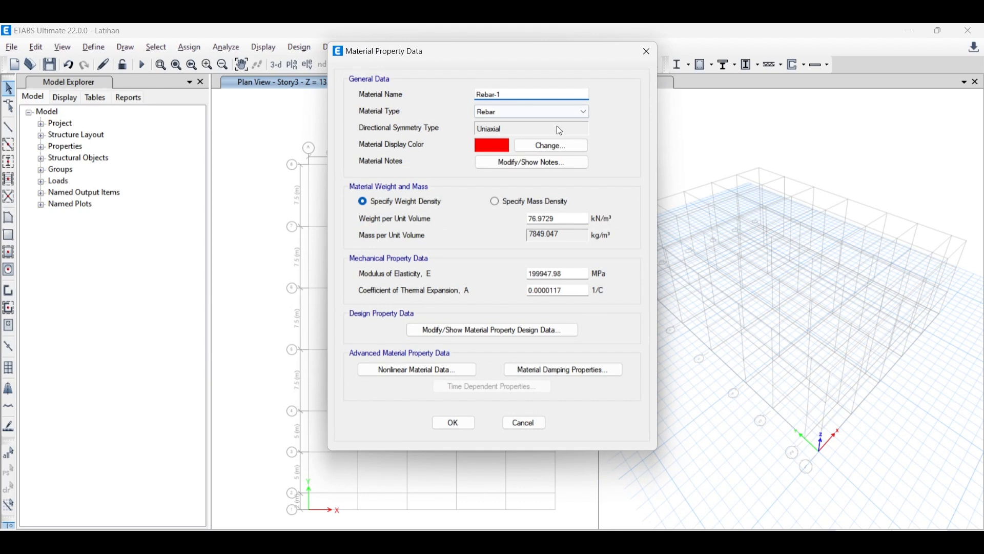
pyautogui.write('Baja Tulangan 420 MPa')
# Specify the Baja Tulangan 420 MPa weight by mass density, using 7850 kg/m³ from the PowerPoint slide.
pyautogui.hotkey('alt', 'Tab')
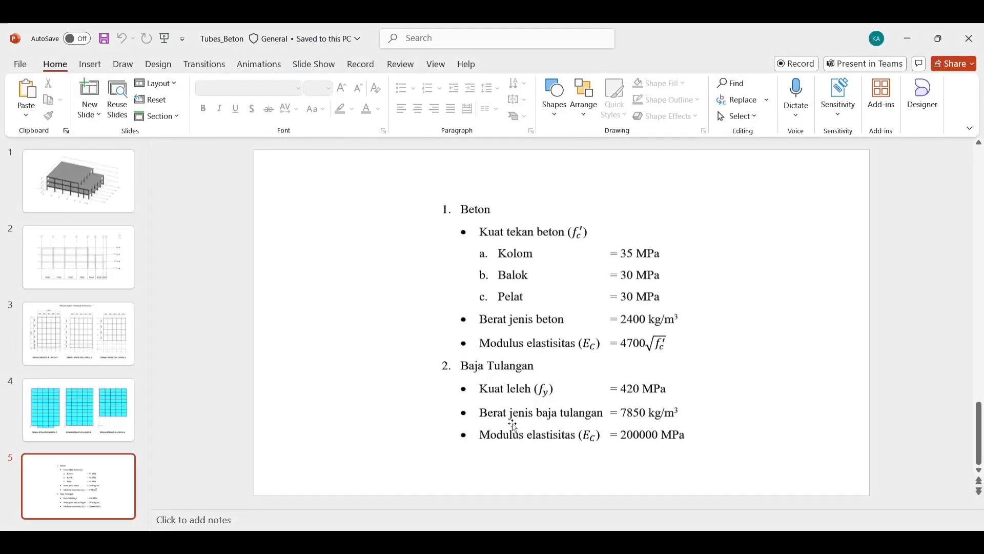
pyautogui.hotkey('alt', 'Tab')
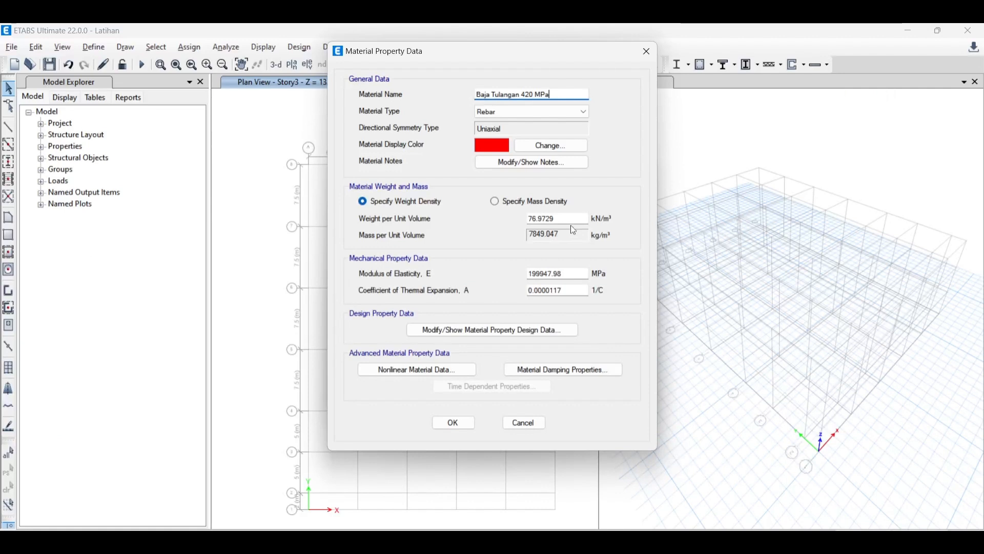
pyautogui.click(511, 205)
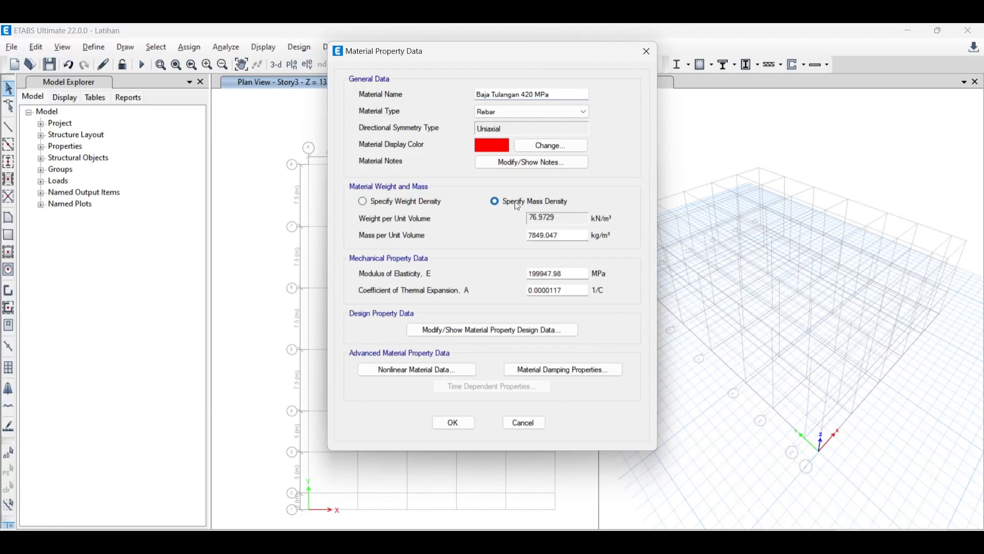
pyautogui.doubleClick(551, 235)
pyautogui.write('7850')
pyautogui.press('Tab')
# Check the reinforcing steel data in the PowerPoint slide and set the rebar material's modulus of elasticity to 200000 MPa.
pyautogui.hotkey('alt', 'Tab')
pyautogui.hotkey('alt', 'Tab')
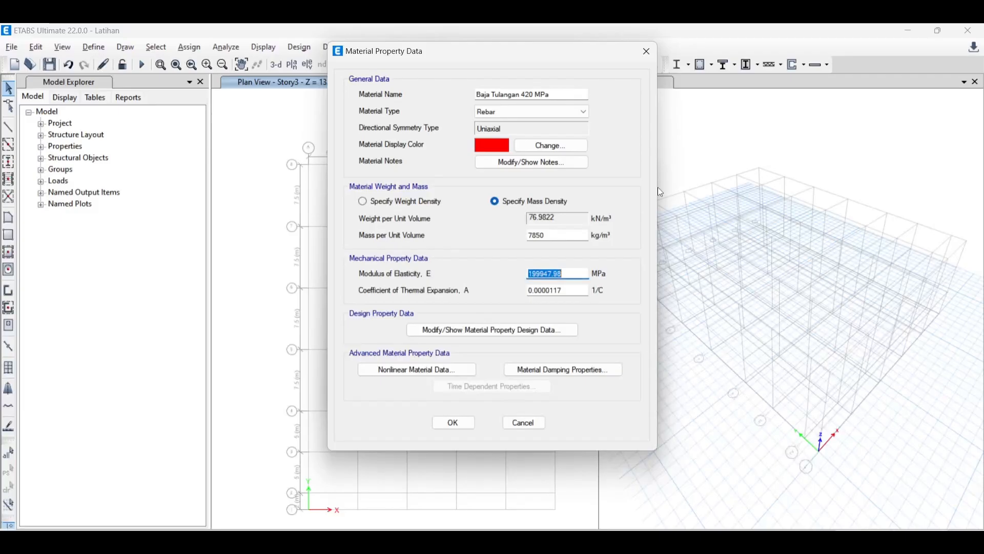
pyautogui.write('200000')
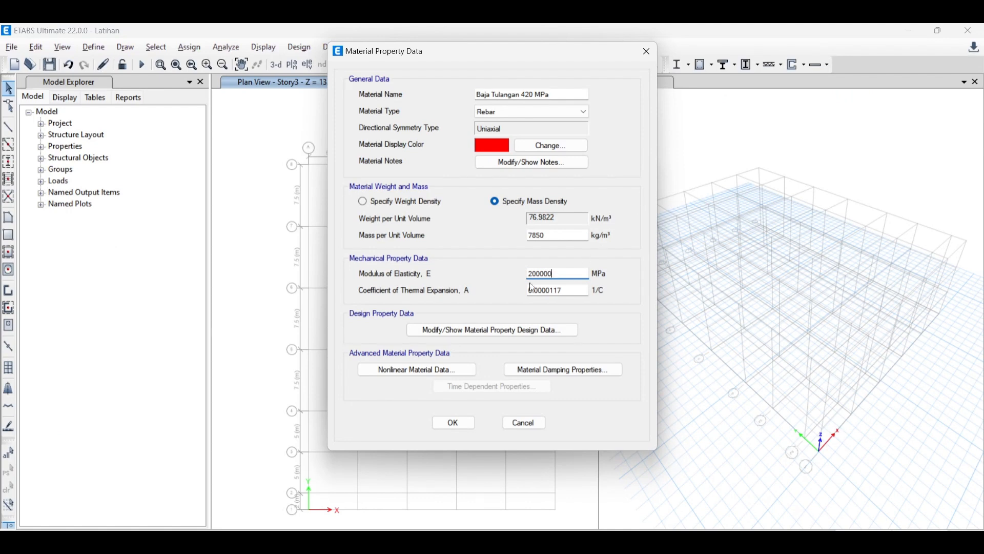
# Set the rebar's minimum yield strength Fy to 420 MPa in its design data, checking the value against the PowerPoint slide.
pyautogui.click(511, 330)
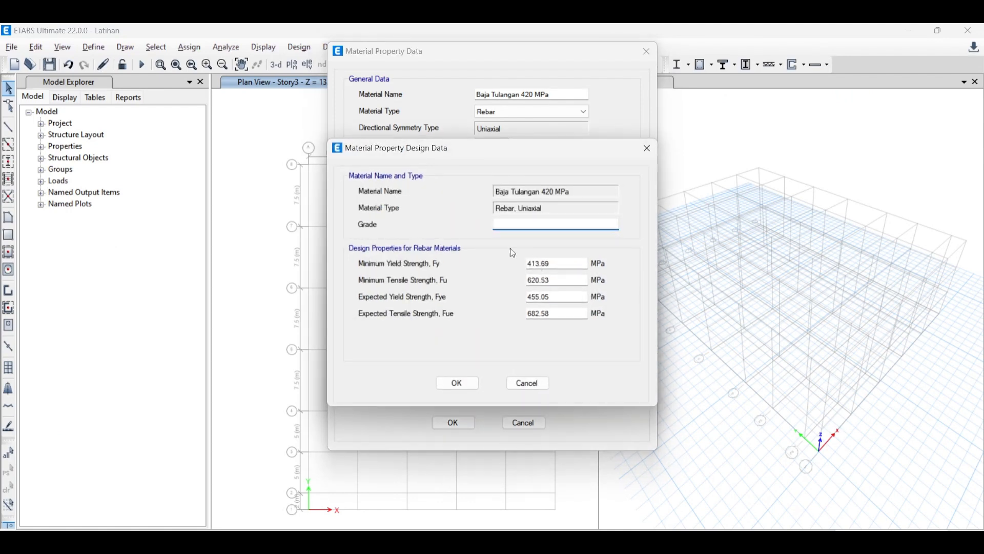
pyautogui.hotkey('alt', 'Tab')
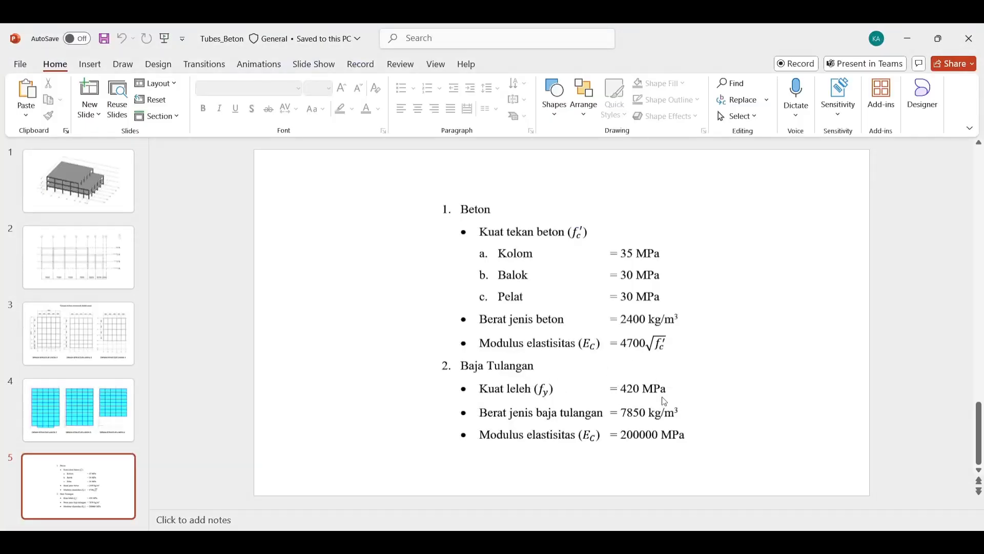
pyautogui.hotkey('alt', 'Tab')
pyautogui.click(558, 262)
pyautogui.doubleClick(558, 262)
pyautogui.write('420')
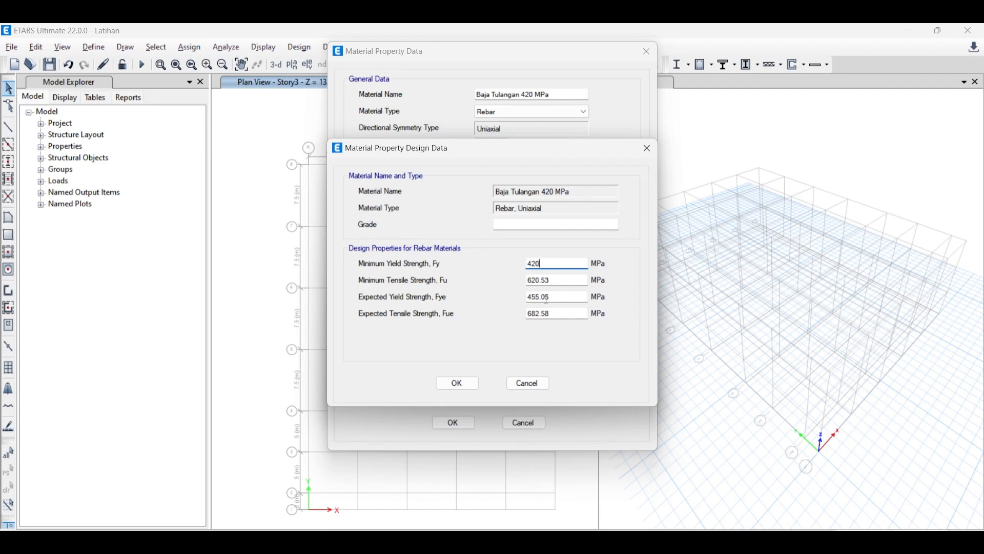
# Enter 420 MPa for the rebar's minimum tensile and expected yield strengths, save the material and finish the material definitions.
pyautogui.press('Tab')
pyautogui.write('420')
pyautogui.press('Tab')
pyautogui.write('42')
pyautogui.write('20')
pyautogui.click(560, 263)
pyautogui.click(457, 383)
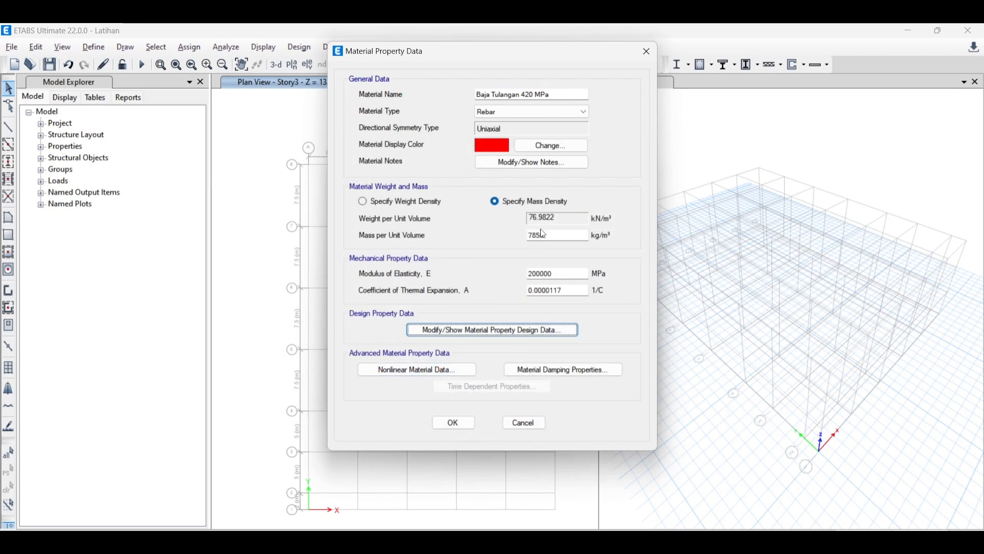
pyautogui.click(457, 423)
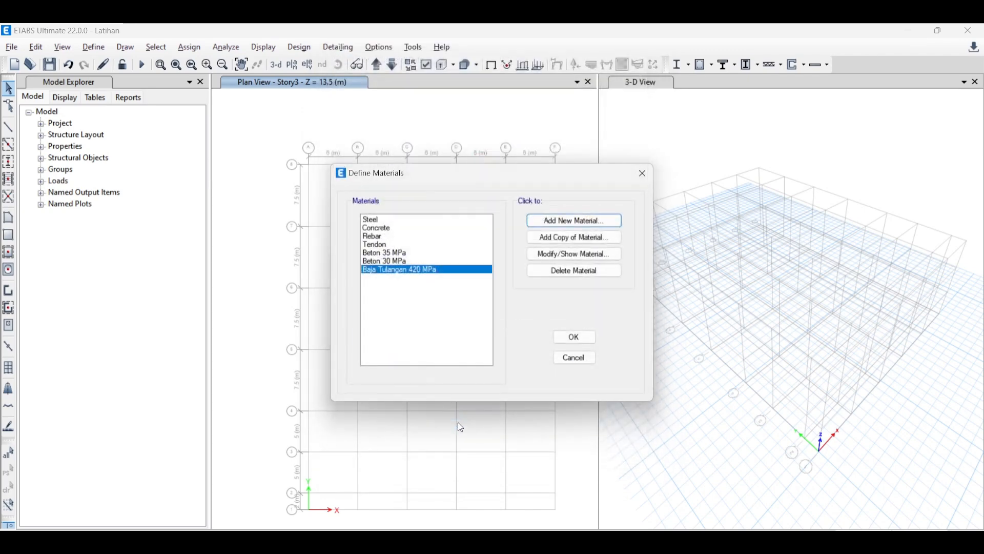
pyautogui.click(581, 336)
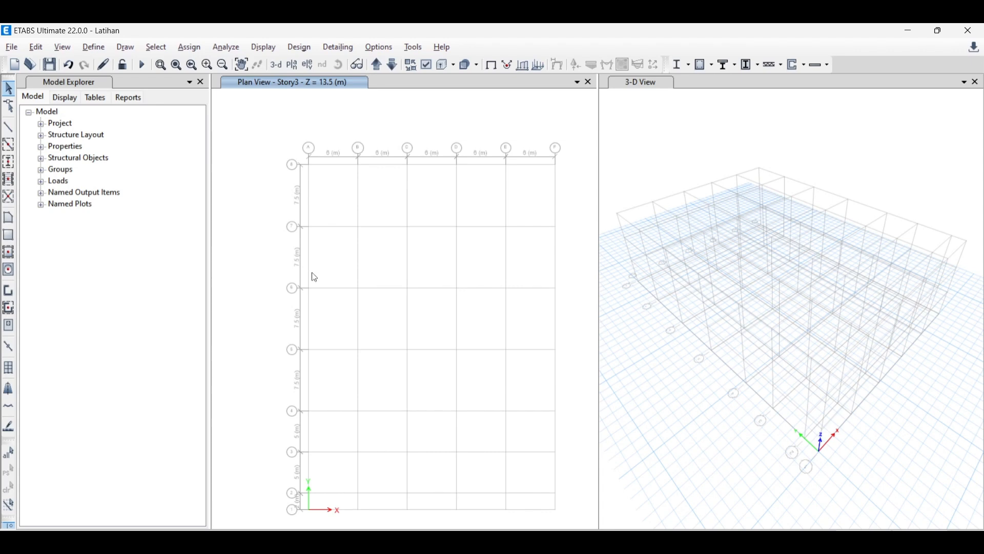
# Add a new concrete rectangular frame section property named "Balok (600x300)".
pyautogui.click(87, 47)
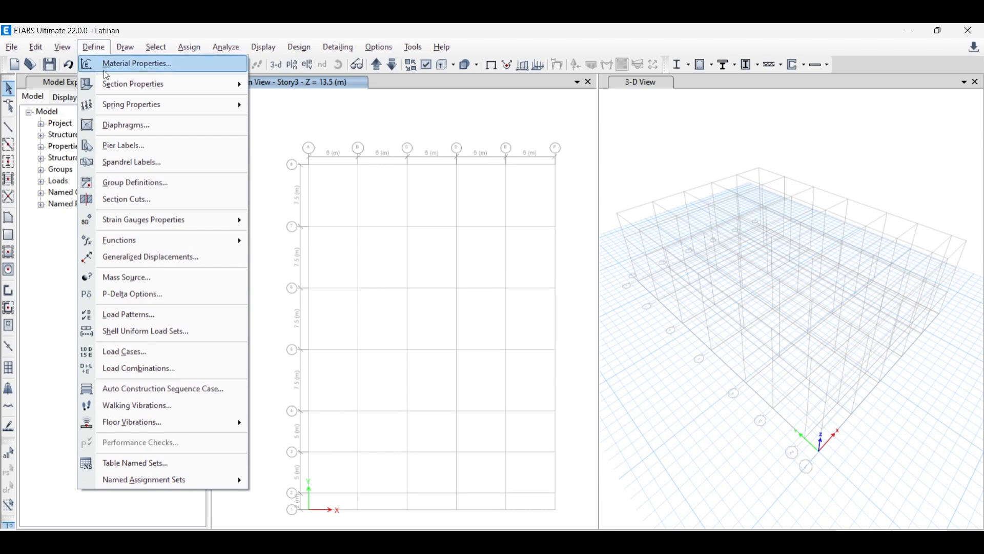
pyautogui.moveTo(151, 90)
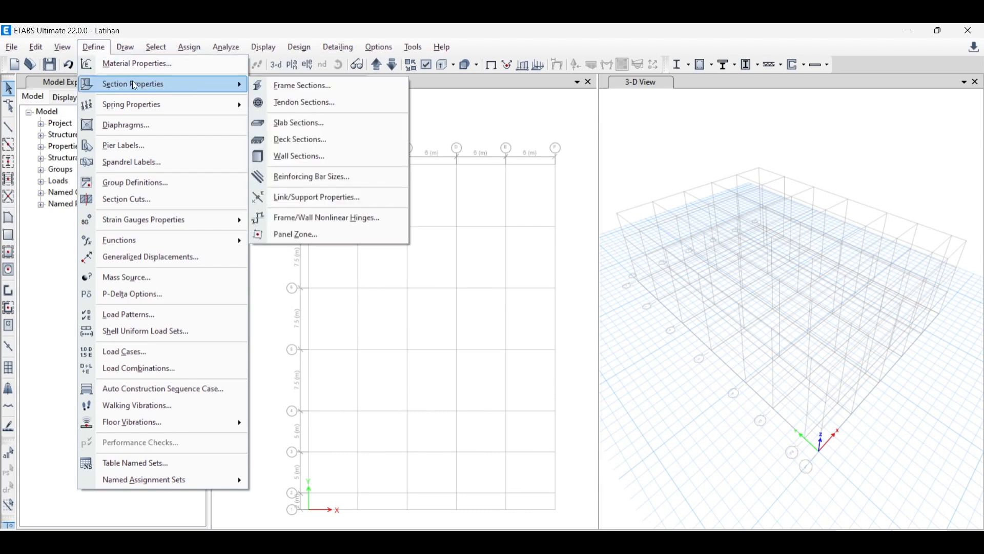
pyautogui.click(106, 52)
pyautogui.click(107, 51)
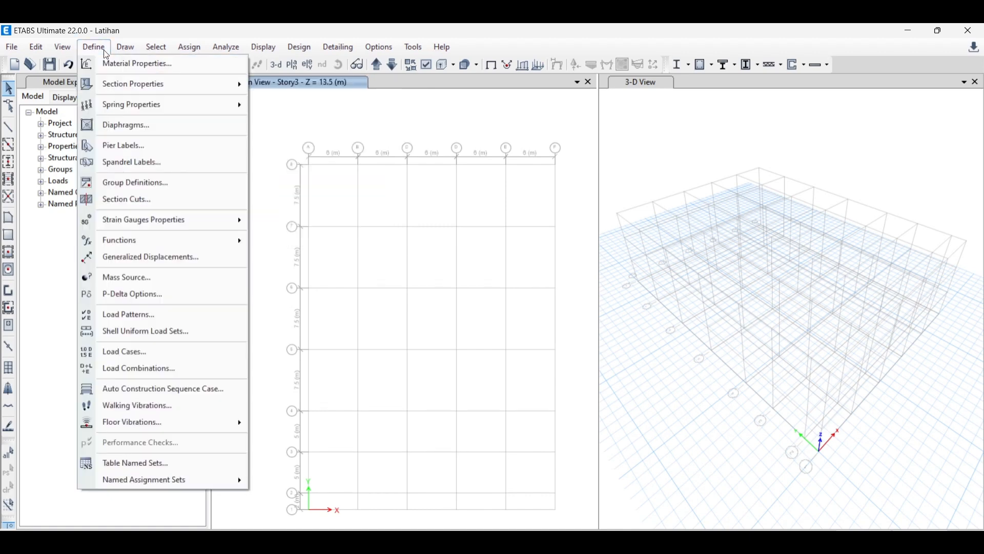
pyautogui.moveTo(154, 86)
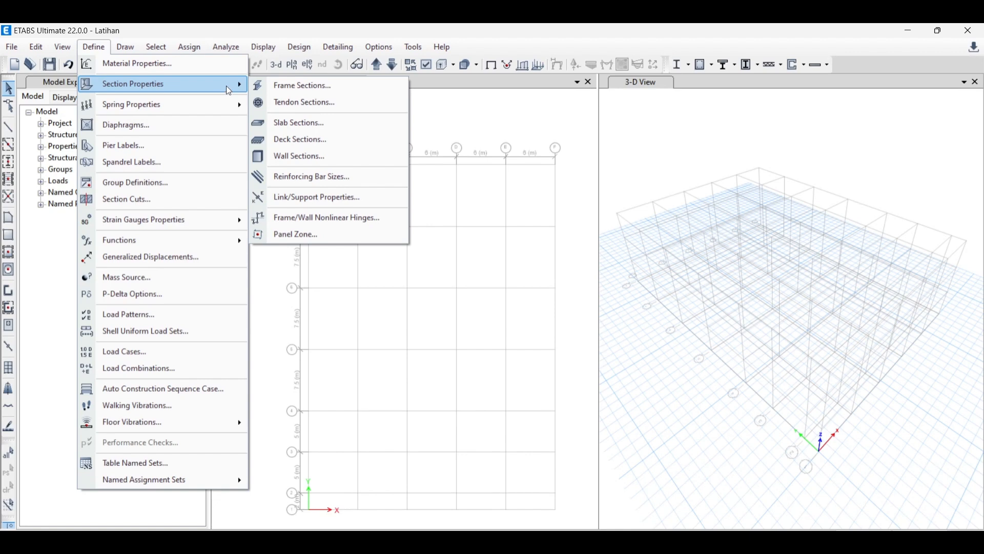
pyautogui.click(361, 87)
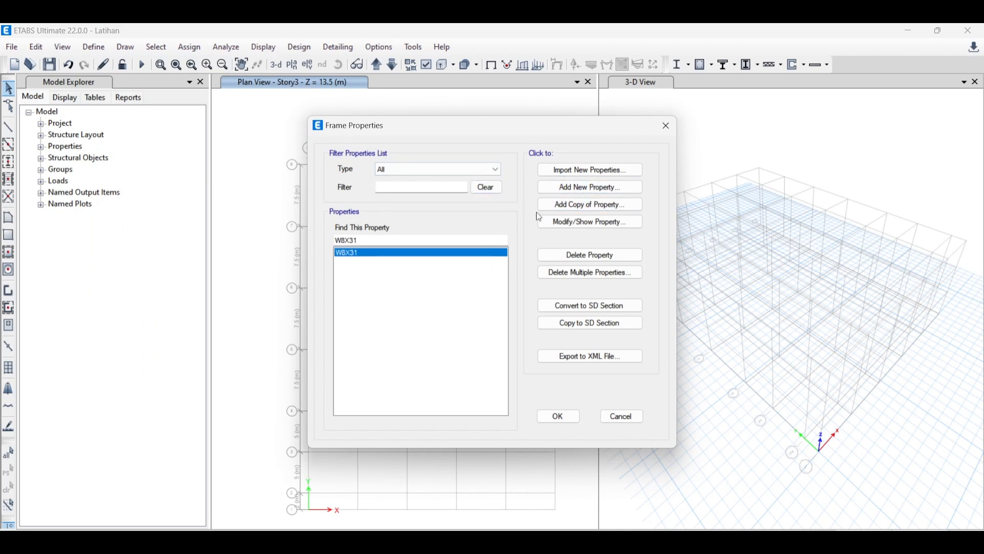
pyautogui.click(595, 186)
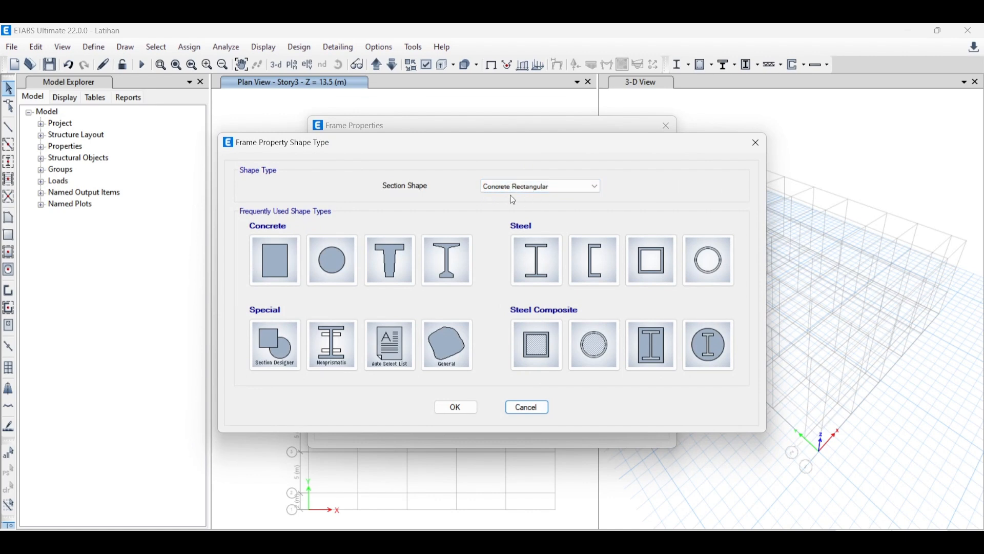
pyautogui.click(275, 265)
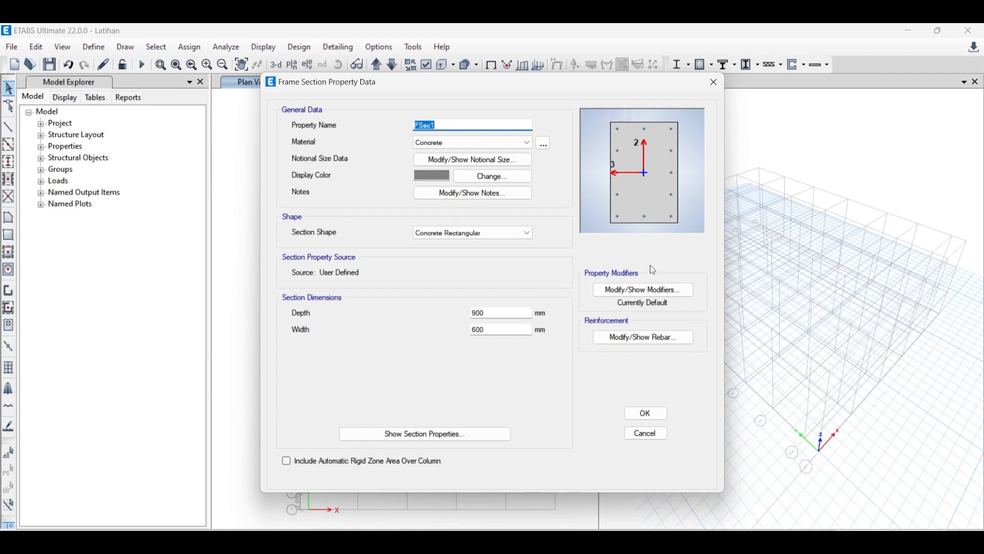
pyautogui.write('Balok (600x300')
# Check the beam concrete strength in the PowerPoint slide and assign the Beton 30 MPa material to the beam section.
pyautogui.hotkey('alt', 'Tab')
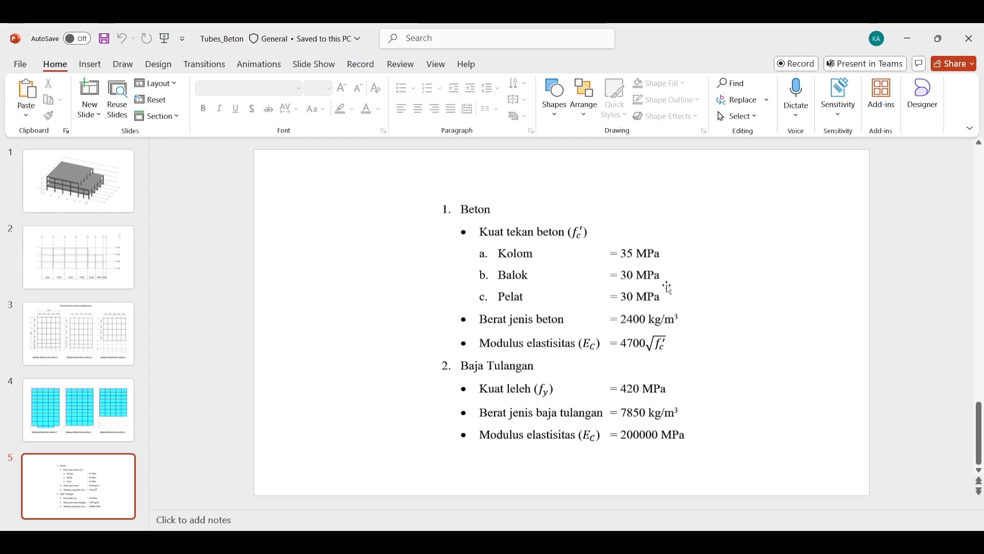
pyautogui.hotkey('alt', 'Tab')
pyautogui.click(462, 142)
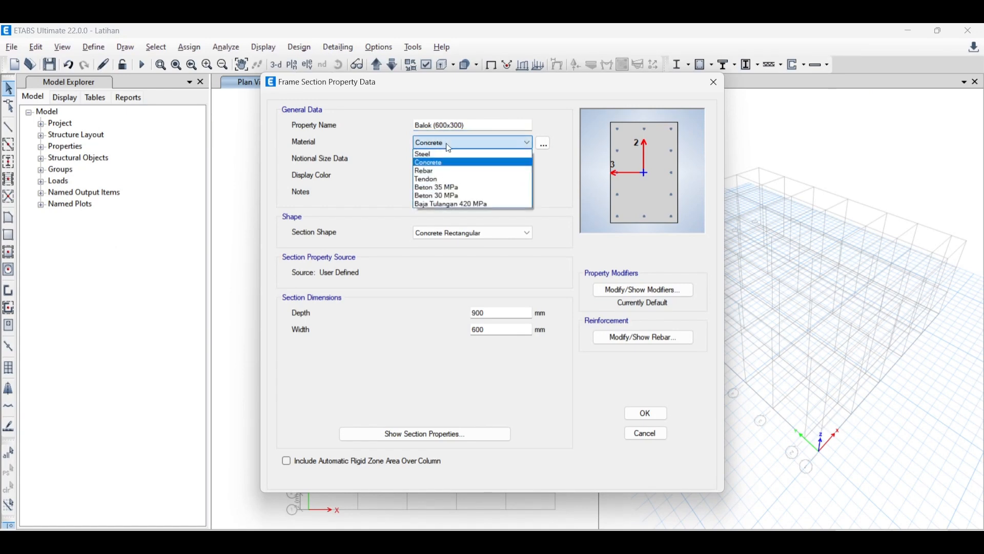
pyautogui.click(475, 196)
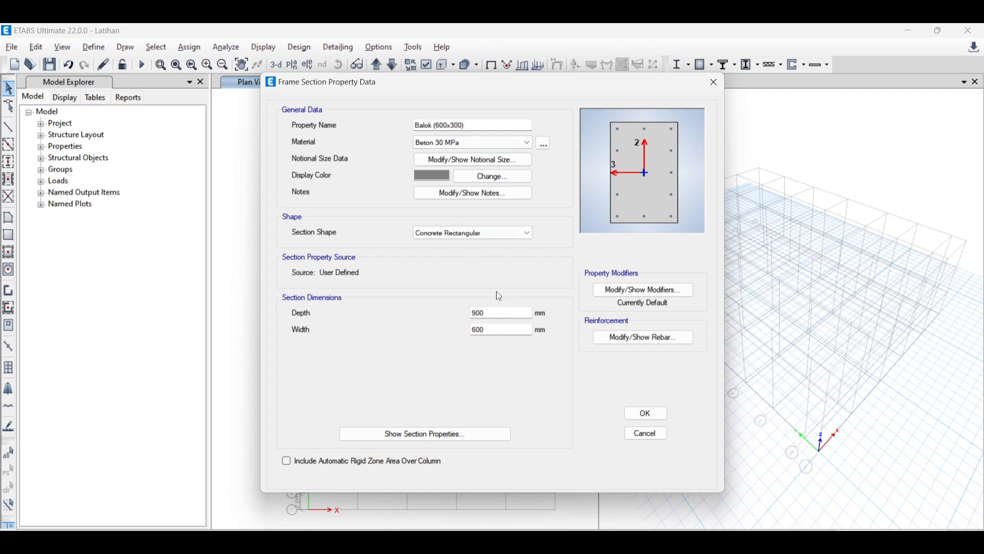
# Set the beam section's depth to 600 mm and its width to 300 mm.
pyautogui.doubleClick(497, 314)
pyautogui.write('600')
pyautogui.press('Tab')
pyautogui.write('300')
pyautogui.press('Tab')
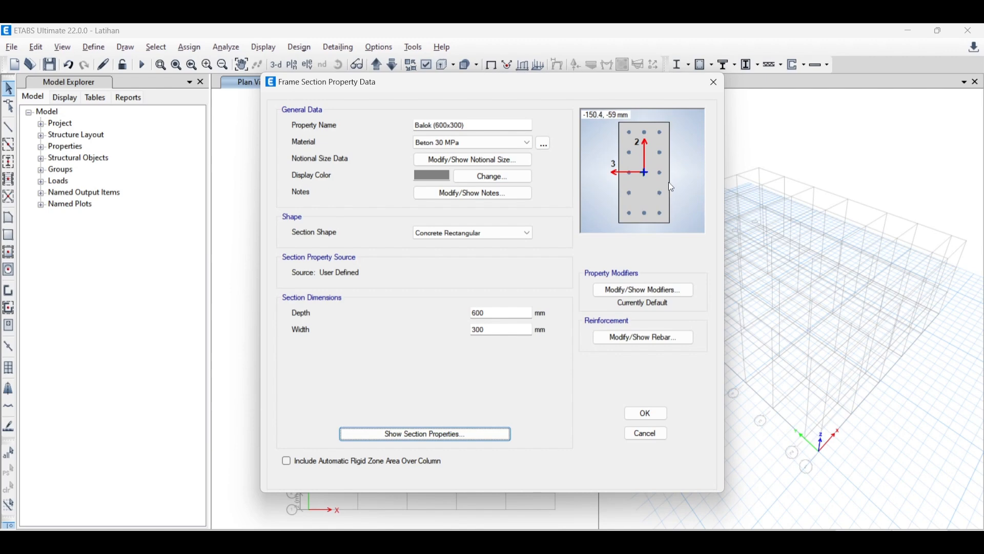
# Open the beam section's stiffness modifiers and look up the beam's moment of inertia factor in Table 6.6.3.1.1(a) of the SNI 2847-2019 PDF.
pyautogui.click(632, 293)
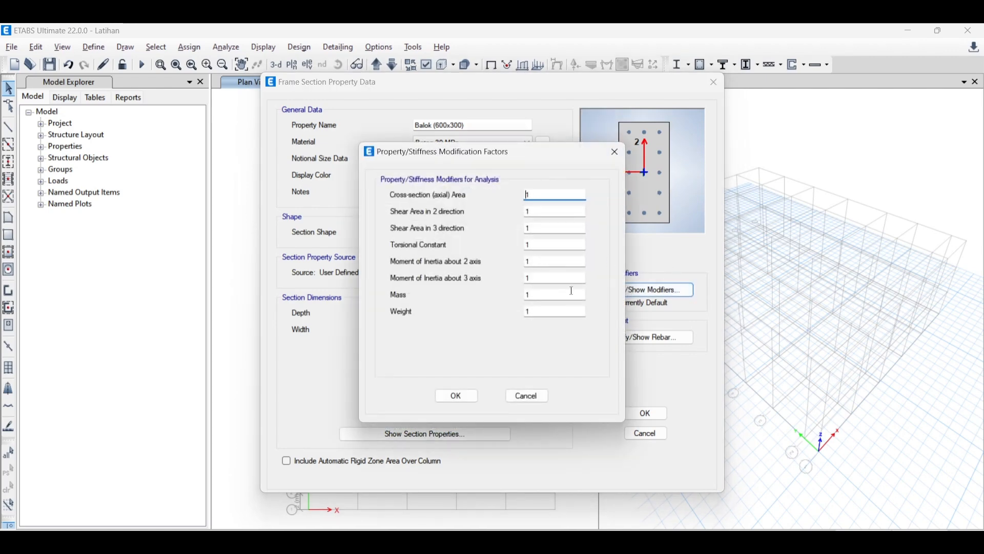
pyautogui.hotkey('alt', 'Tab')
pyautogui.hotkey('alt', 'Tab')
pyautogui.hotkey('alt', 'Tab')
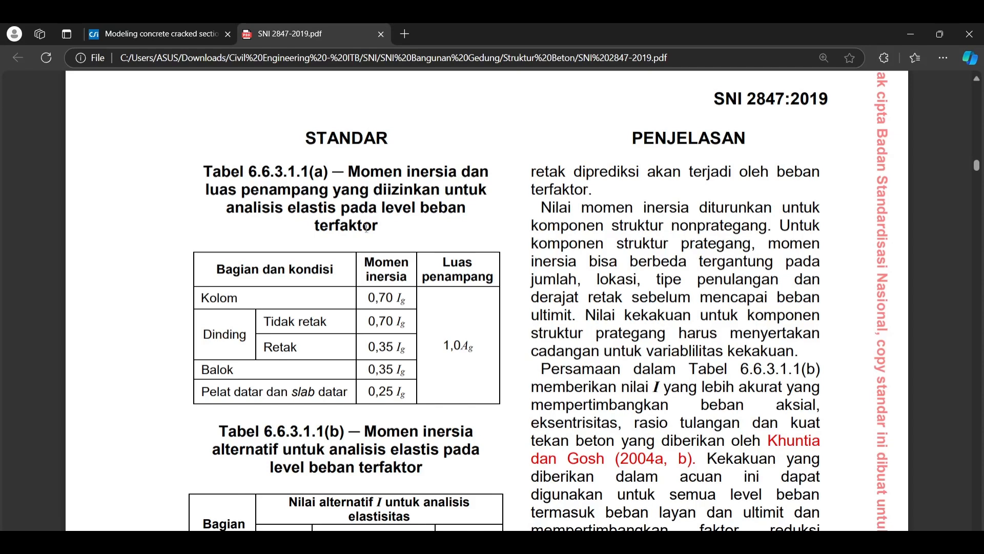
pyautogui.moveTo(233, 267); pyautogui.dragTo(463, 390)
pyautogui.click(383, 350)
pyautogui.moveTo(230, 207); pyautogui.dragTo(371, 209)
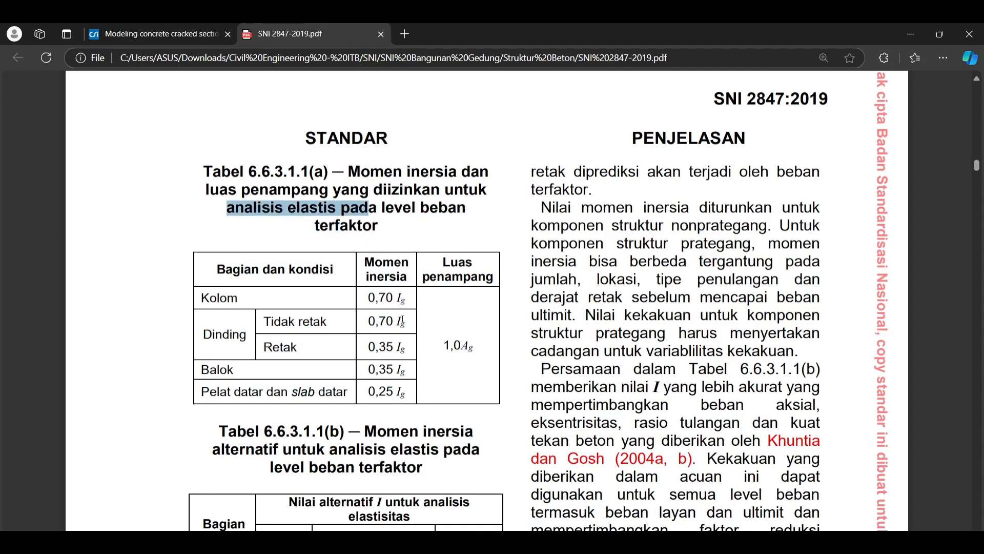
pyautogui.click(293, 331)
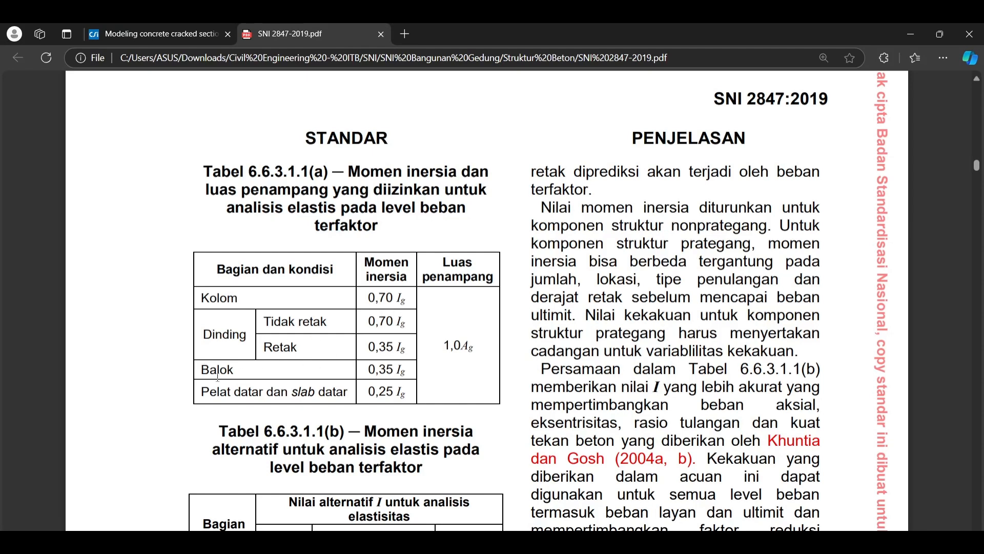
pyautogui.moveTo(202, 373); pyautogui.dragTo(418, 384)
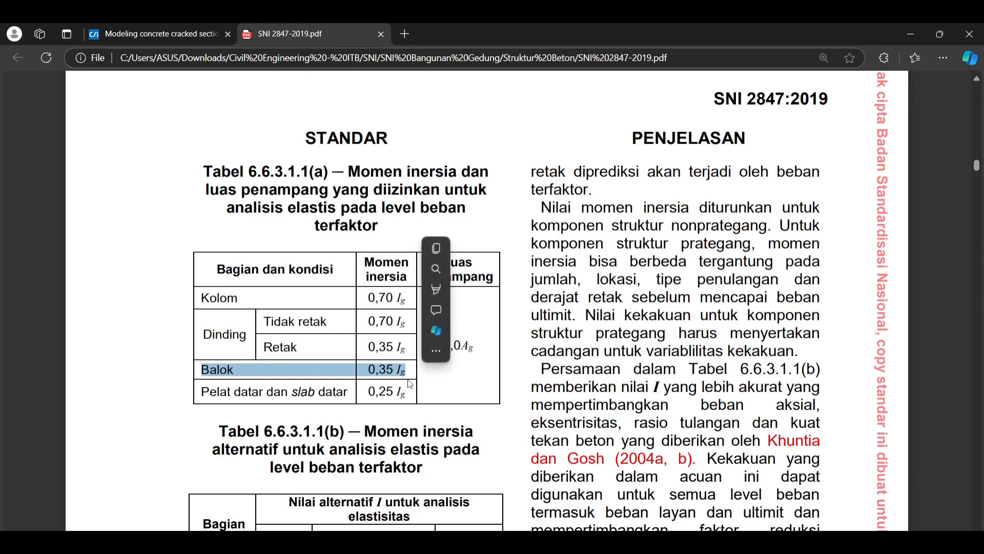
pyautogui.click(414, 381)
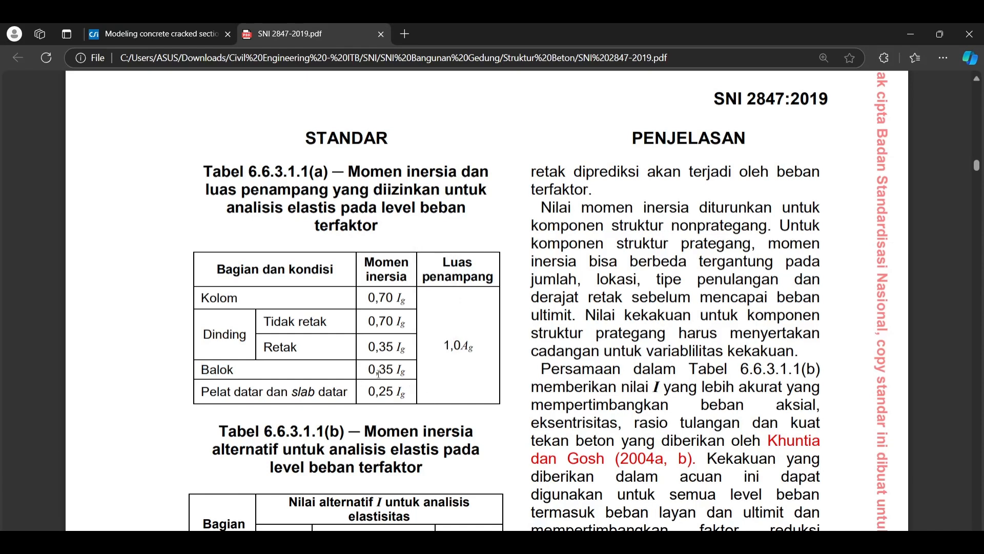
# Back in ETABS, set the beam's moment of inertia modifiers about the 2 and 3 axes to 0.35 and its torsional constant modifier to 0.25.
pyautogui.hotkey('alt', 'Tab')
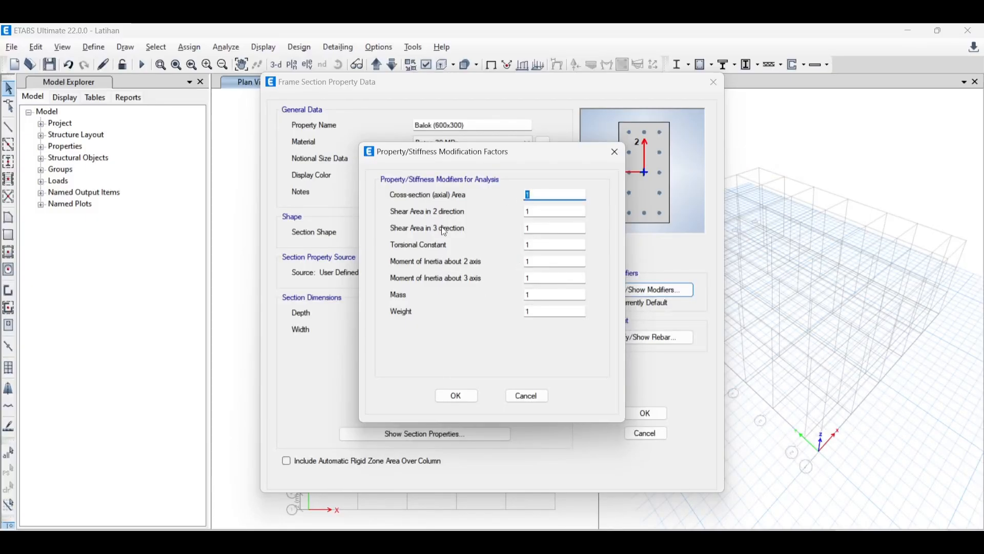
pyautogui.doubleClick(536, 262)
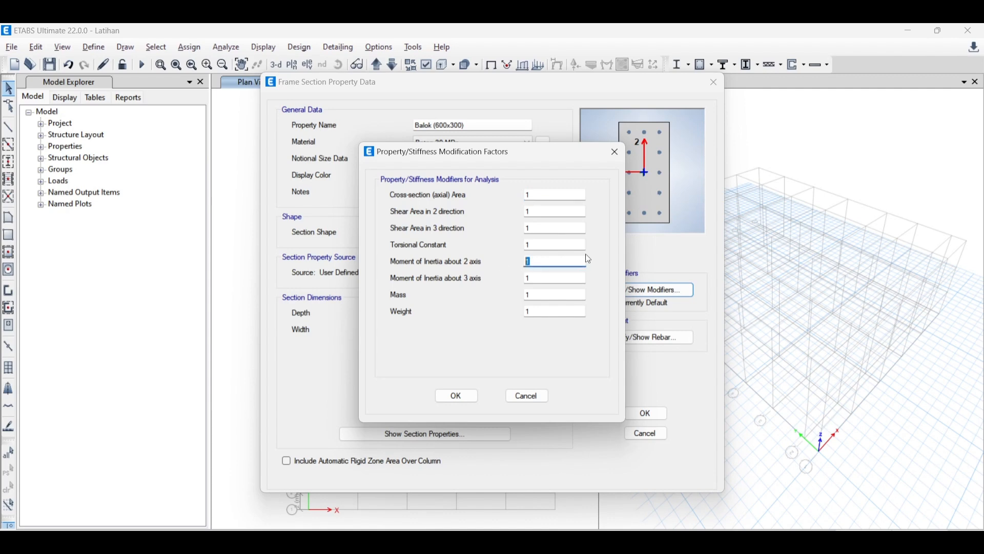
pyautogui.write('0.35')
pyautogui.press('Tab')
pyautogui.write('0.35')
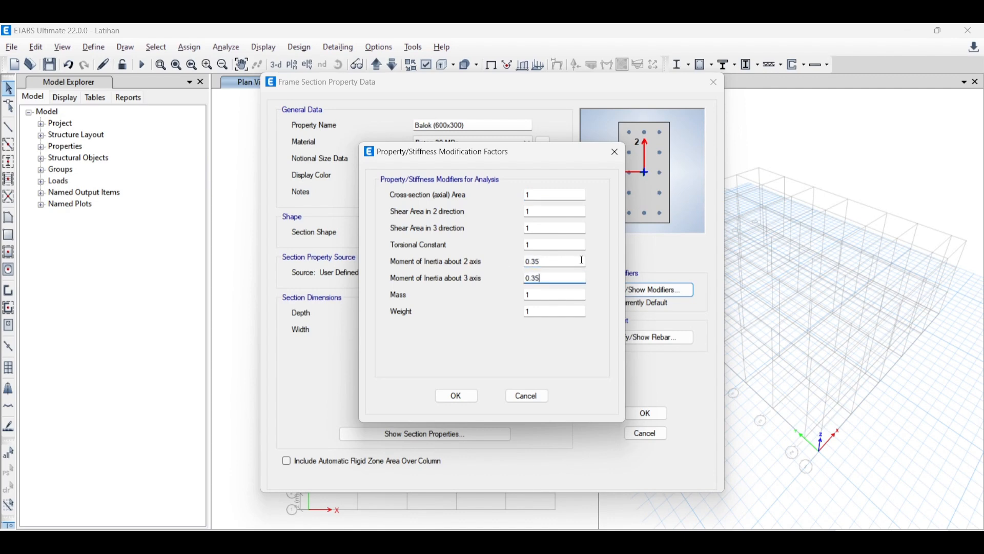
pyautogui.doubleClick(529, 246)
pyautogui.write('0.25')
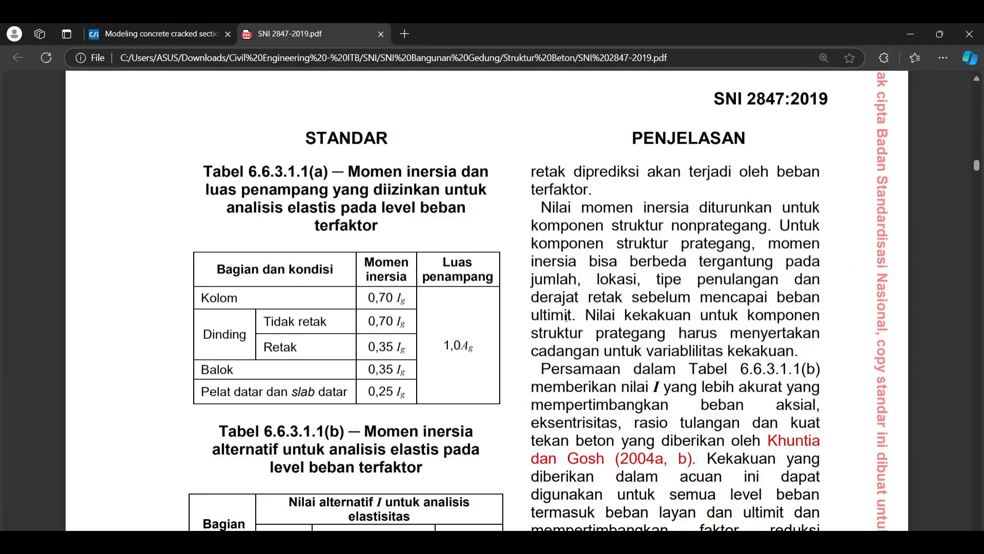
# Examine commentary R6.6.3.1.1 in the SNI 2847-2019 PDF for the moment of inertia of T-beams.
pyautogui.scroll(-1, 567, 315)
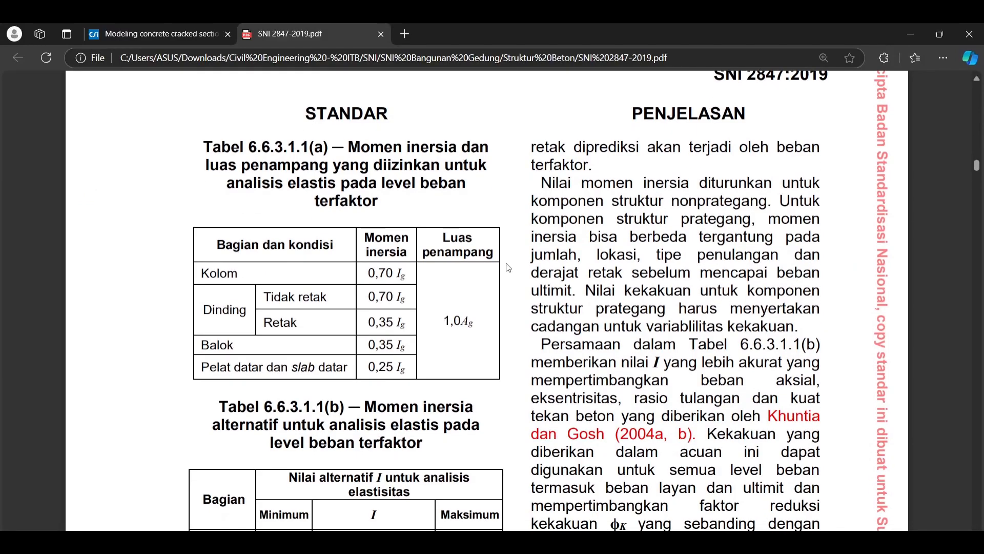
pyautogui.scroll(10, 439, 250)
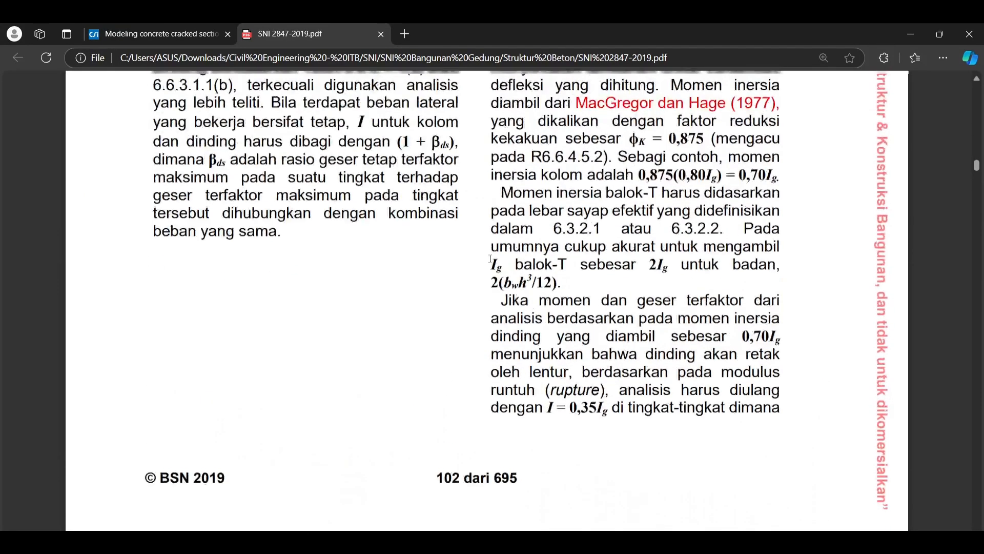
pyautogui.scroll(-1, 659, 274)
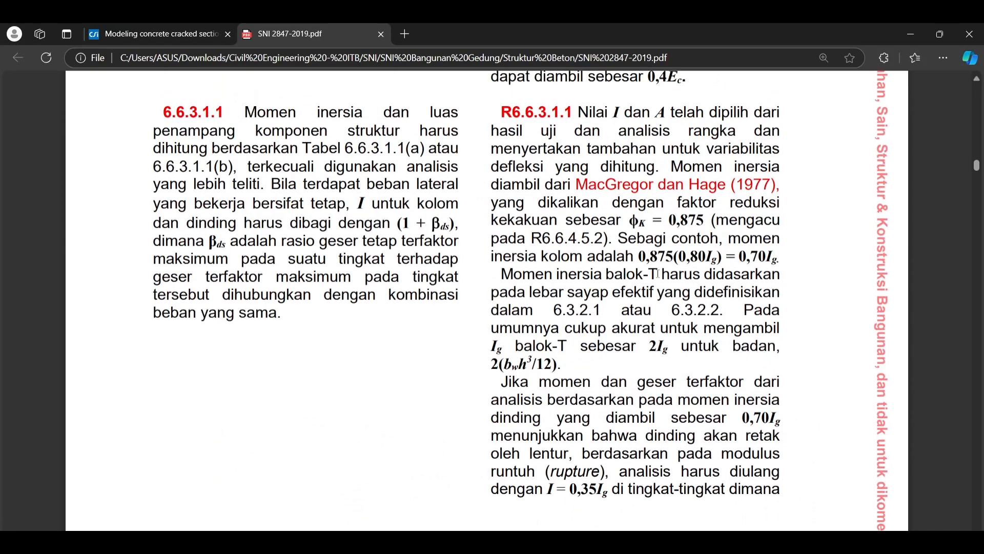
pyautogui.scroll(-2, 577, 378)
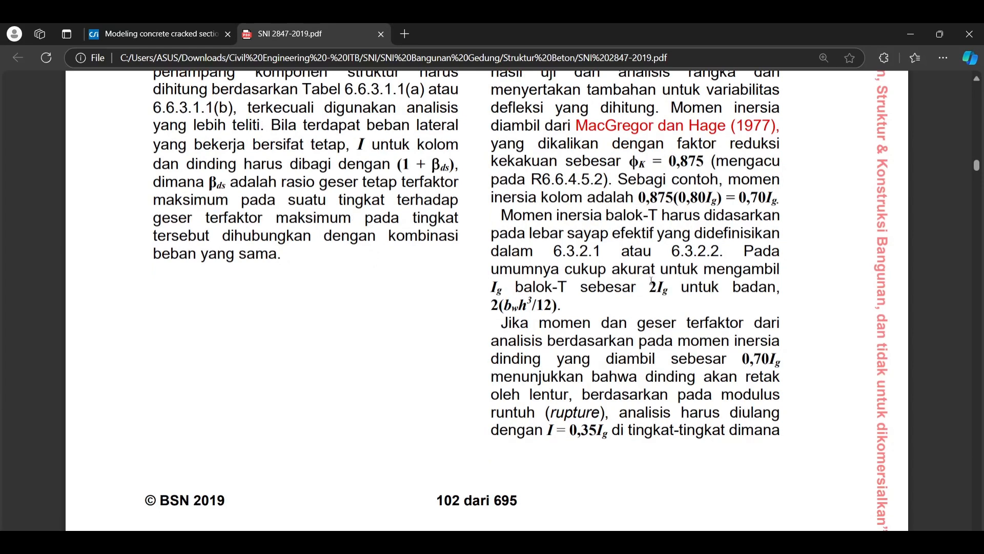
pyautogui.moveTo(517, 287); pyautogui.dragTo(645, 322)
pyautogui.click(655, 353)
pyautogui.scroll(1, 559, 276)
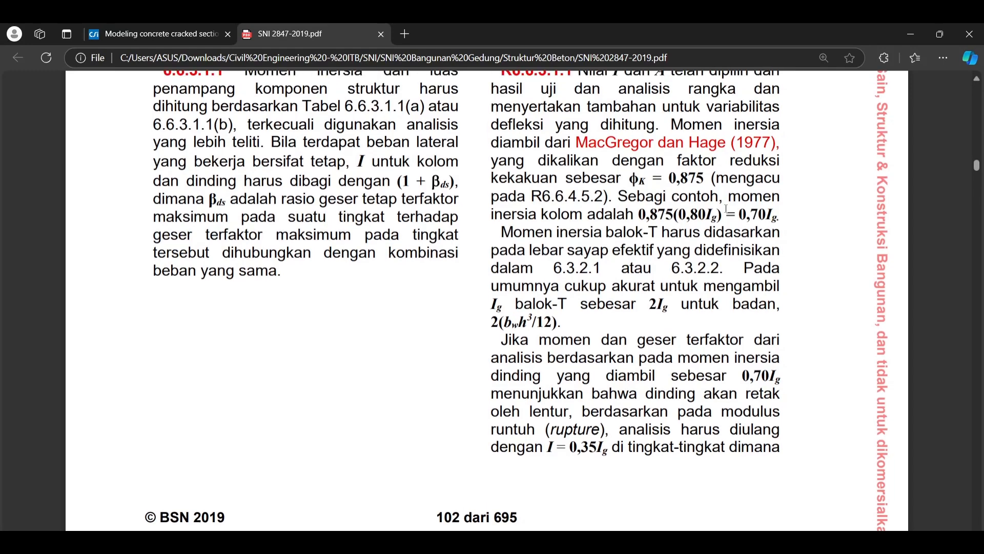
pyautogui.scroll(1, 737, 199)
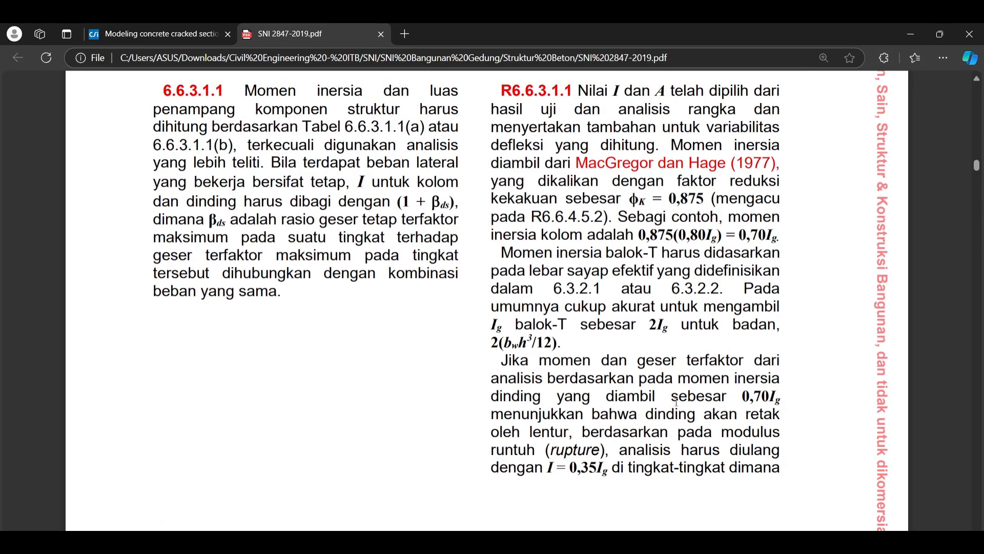
# Recheck the beam's moment of inertia factor in Table 6.6.3.1.1(a) of the PDF, and accept the beam section's stiffness modifiers in ETABS.
pyautogui.scroll(-2, 694, 379)
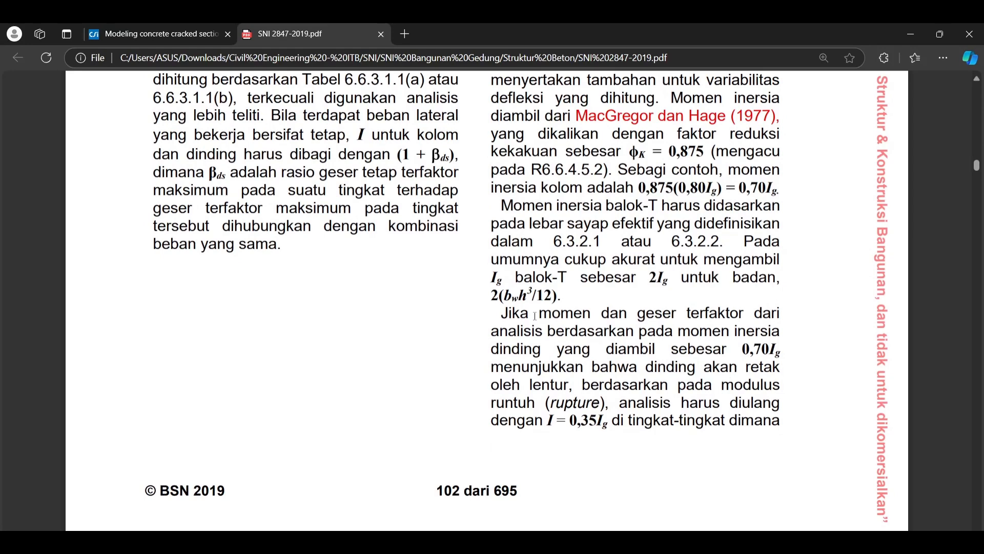
pyautogui.scroll(-10, 453, 421)
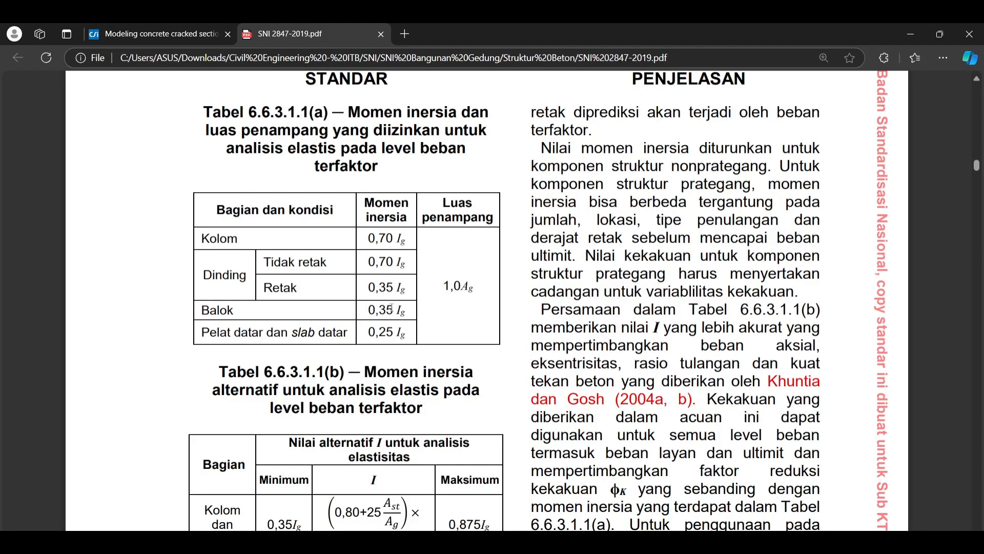
pyautogui.moveTo(406, 314); pyautogui.dragTo(210, 310)
pyautogui.click(415, 304)
pyautogui.hotkey('alt', 'Tab')
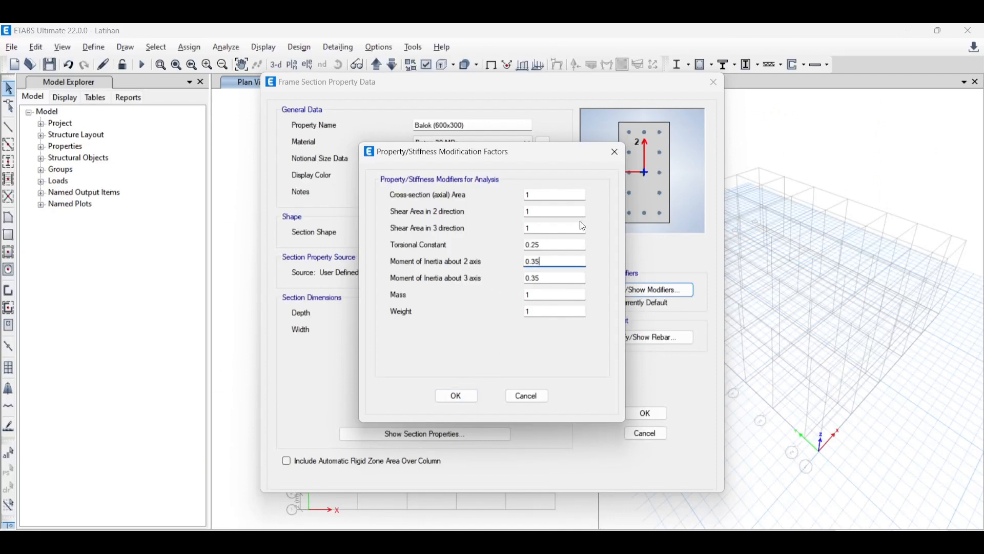
pyautogui.click(457, 399)
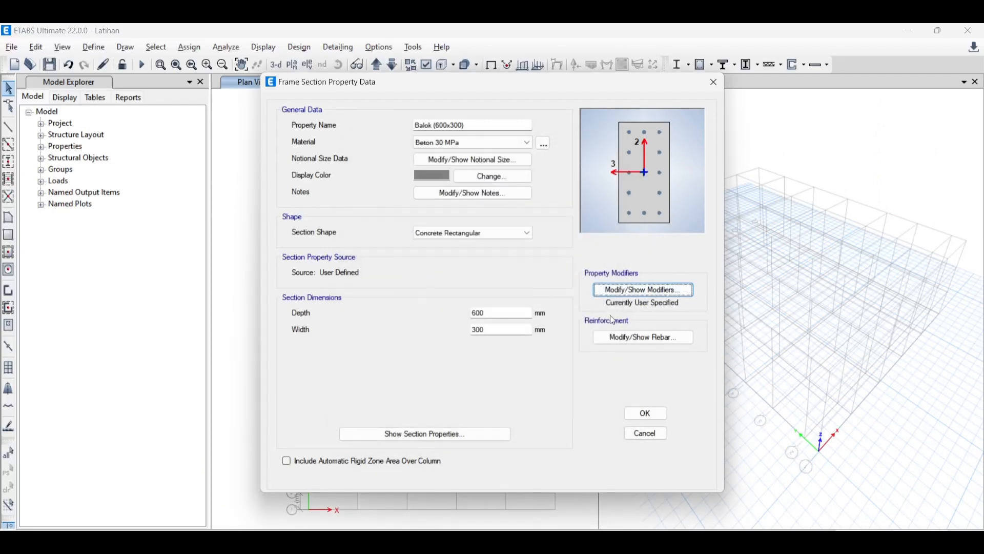
# Set the beam's reinforcement to M3 Design Only (Beam) with Baja Tulangan 420 MPa for longitudinal and confinement bars, and save the section.
pyautogui.click(642, 338)
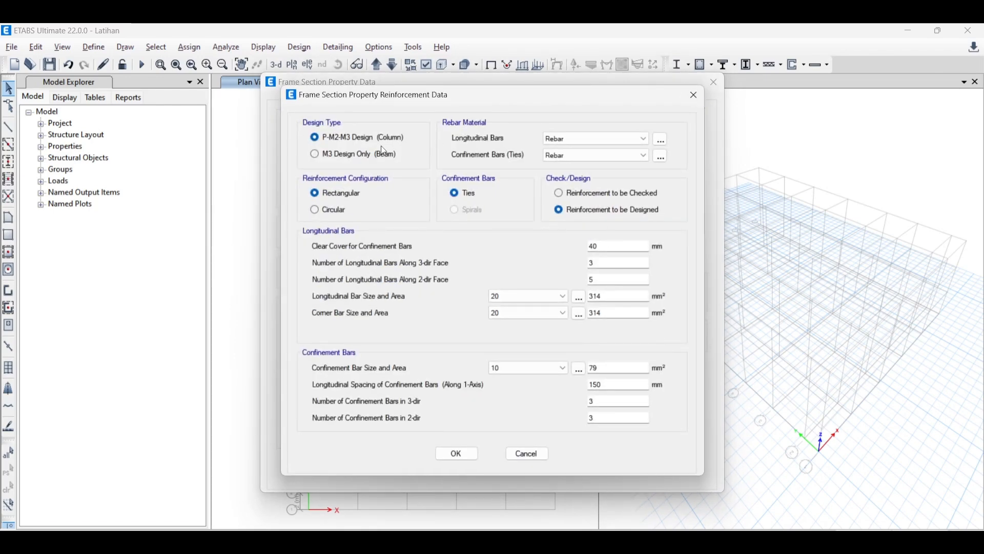
pyautogui.click(378, 156)
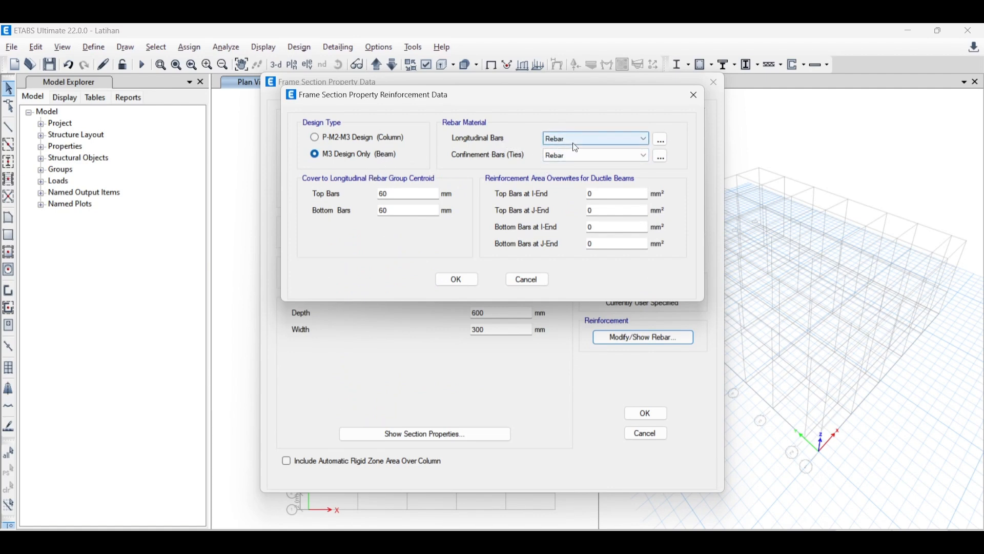
pyautogui.click(608, 145)
pyautogui.click(588, 165)
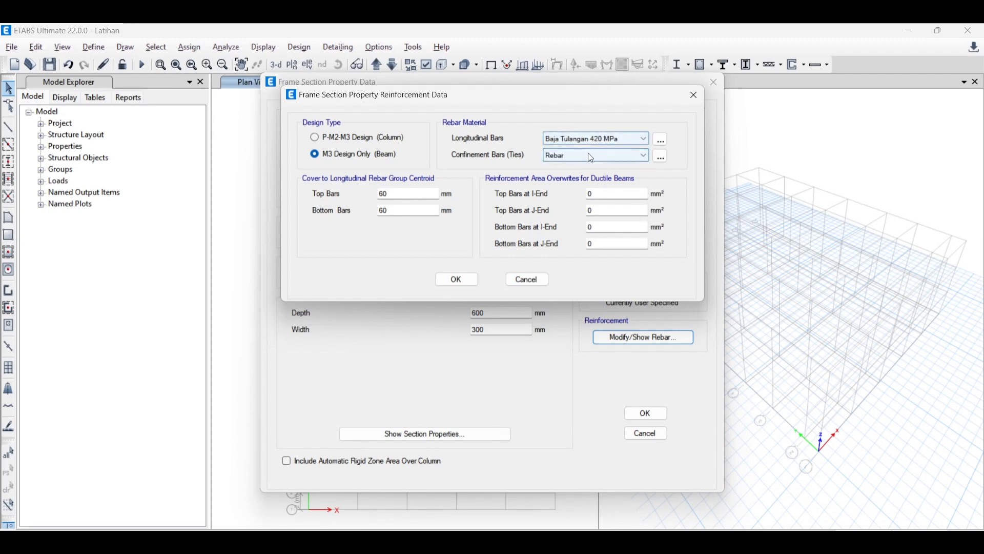
pyautogui.click(590, 156)
pyautogui.click(593, 176)
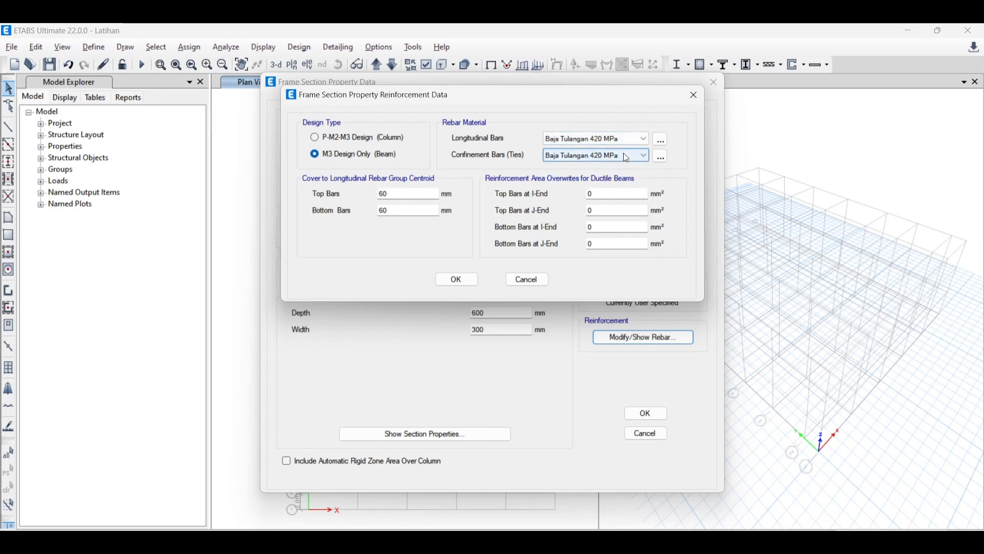
pyautogui.click(474, 286)
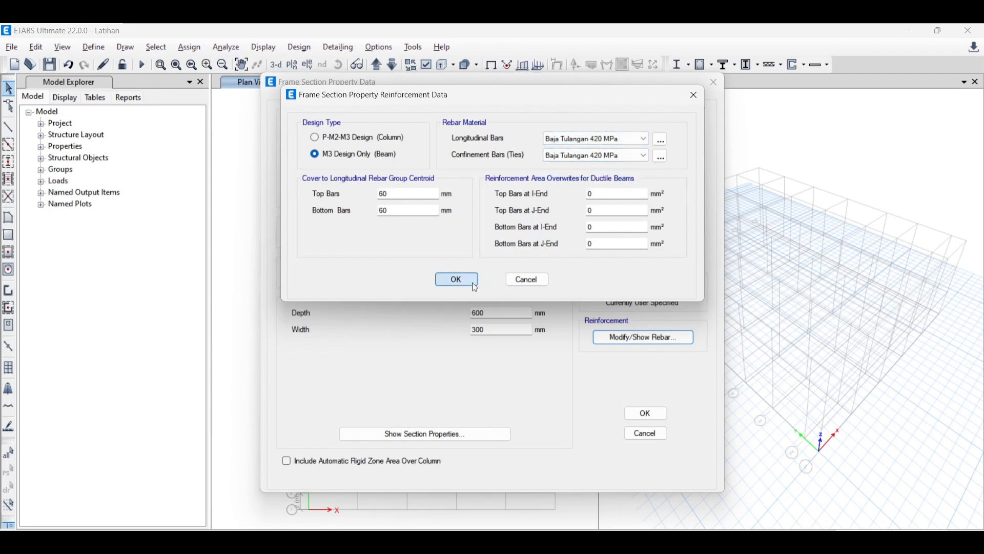
pyautogui.click(647, 413)
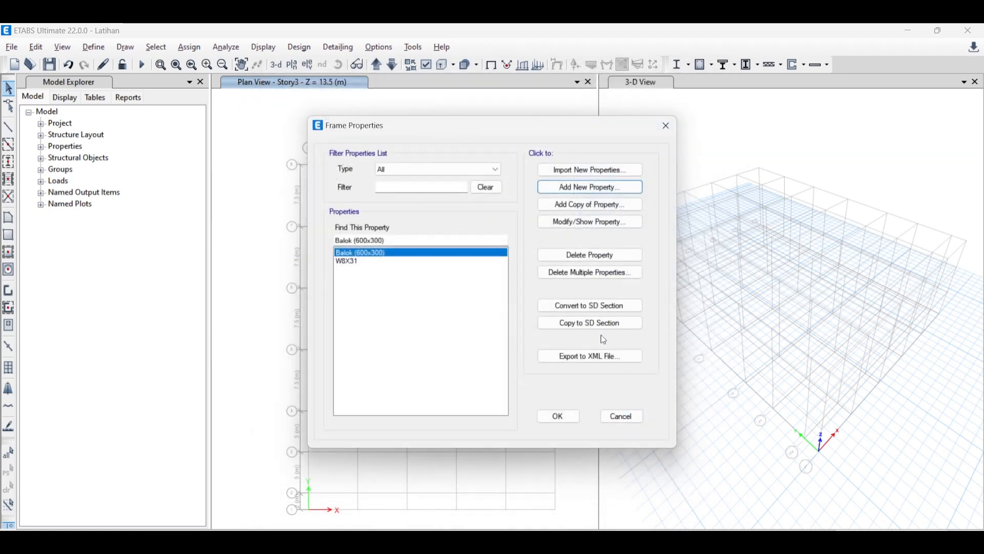
# Copy the Balok (600x300) section as Balok Anak (400x200) with a depth of 400 mm and a width of 200 mm.
pyautogui.click(581, 205)
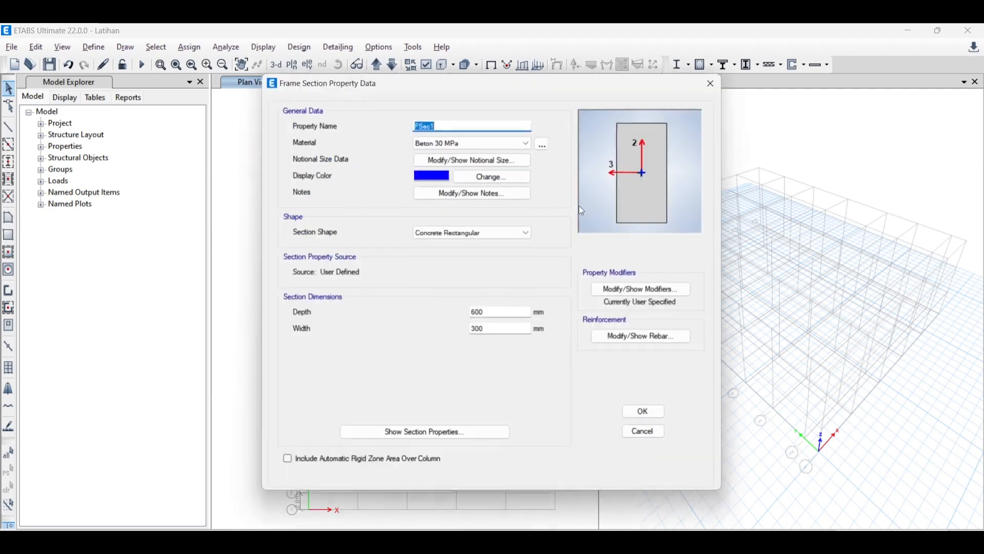
pyautogui.write('Balok Anak (')
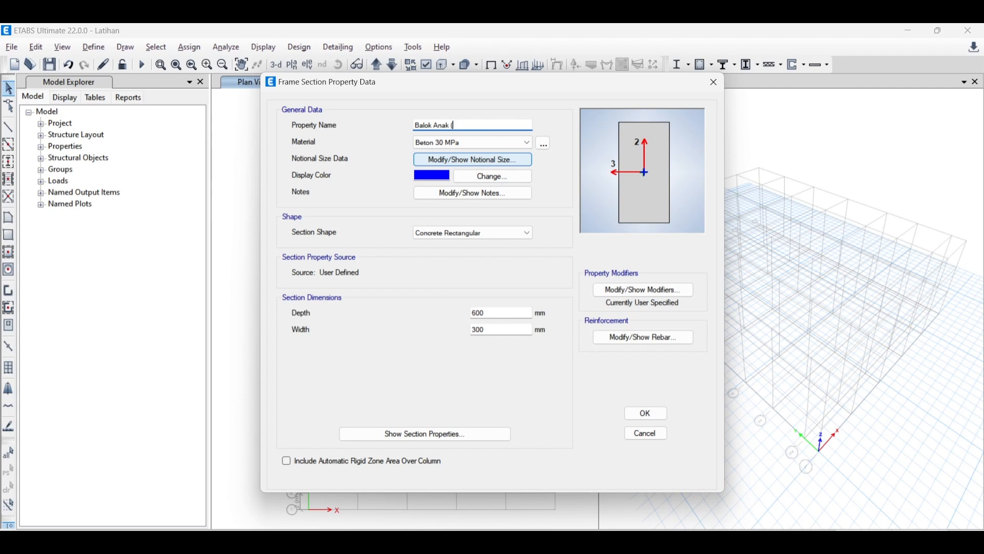
pyautogui.write('400x200')
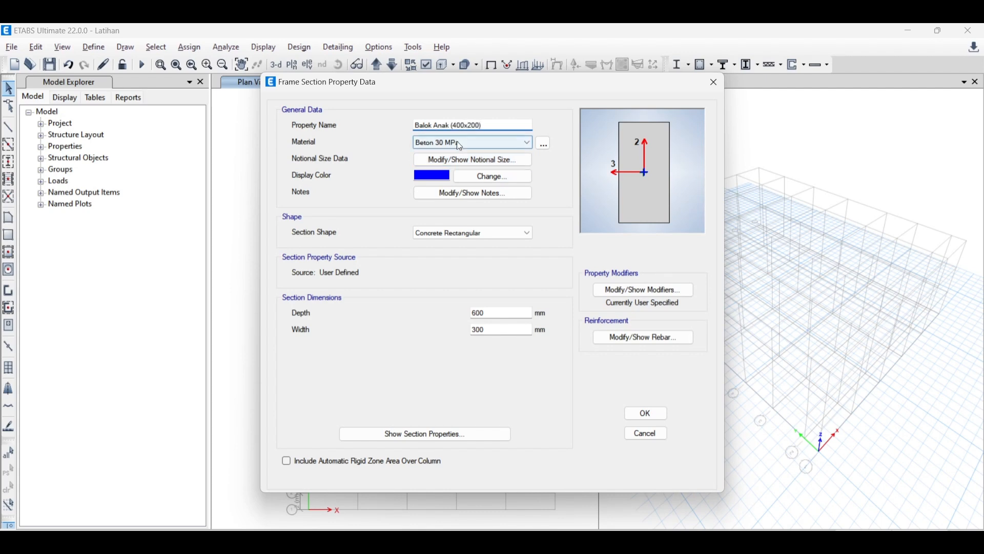
pyautogui.doubleClick(488, 317)
pyautogui.write('400')
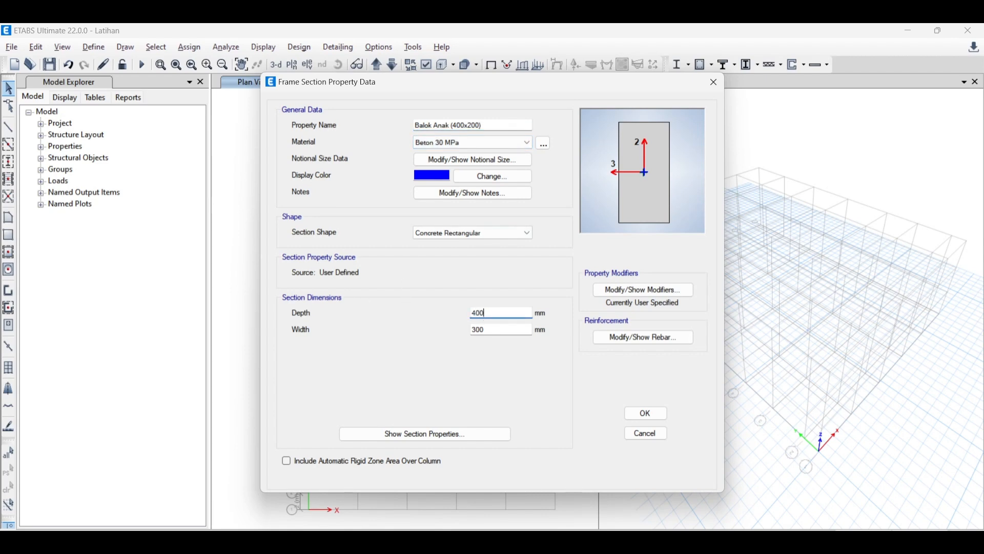
pyautogui.press('Tab')
pyautogui.write('200')
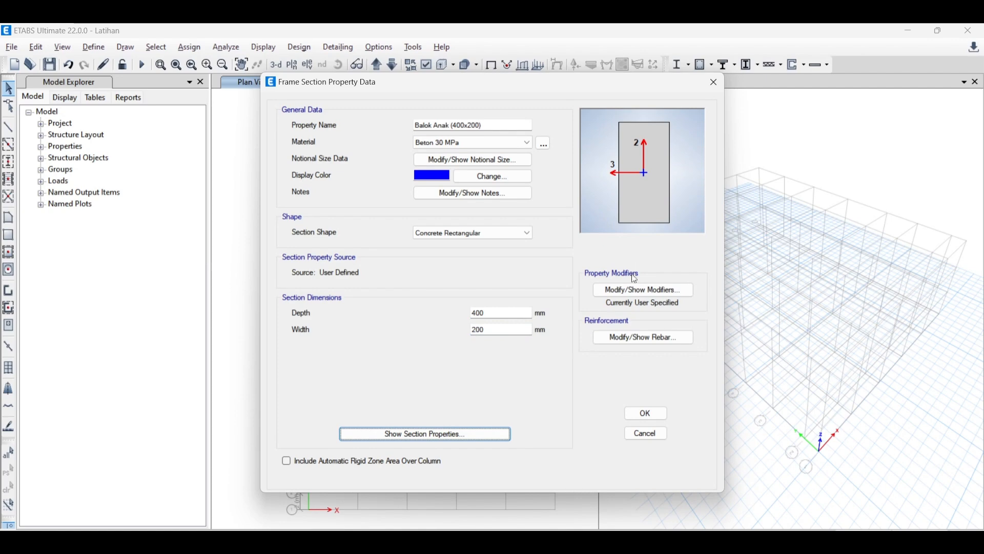
# Review the Balok Anak section's stiffness modifiers and reinforcement data, and save the section.
pyautogui.click(626, 288)
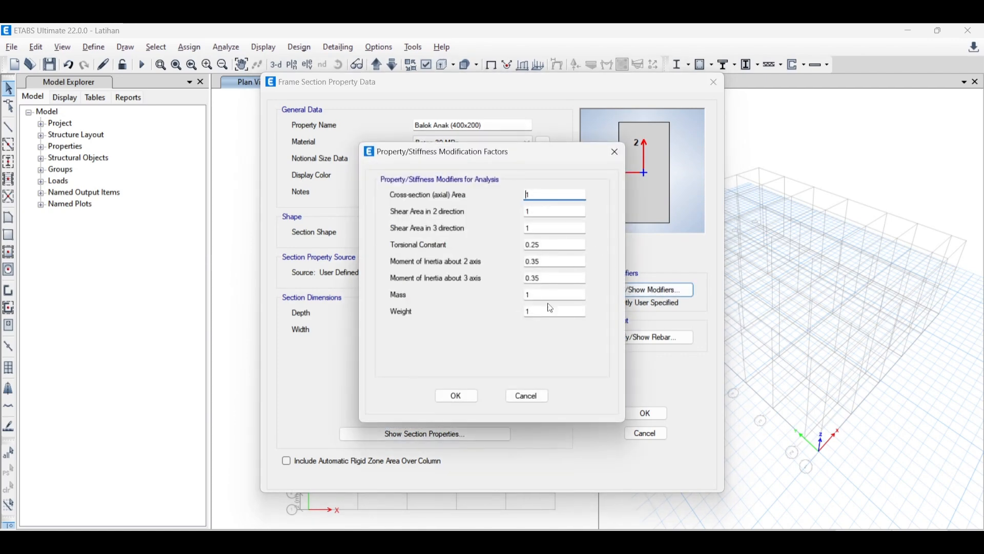
pyautogui.click(456, 395)
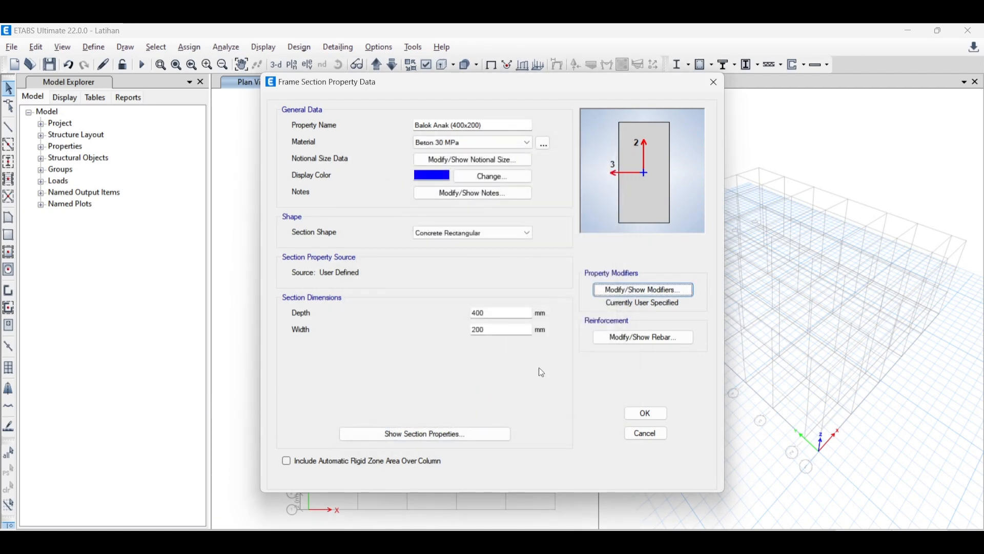
pyautogui.click(621, 342)
pyautogui.click(476, 284)
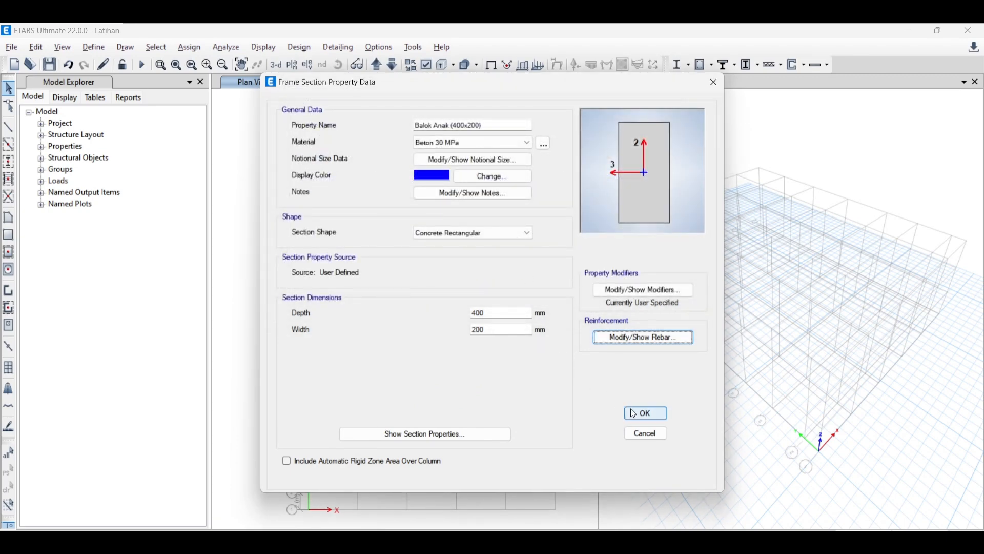
pyautogui.click(646, 417)
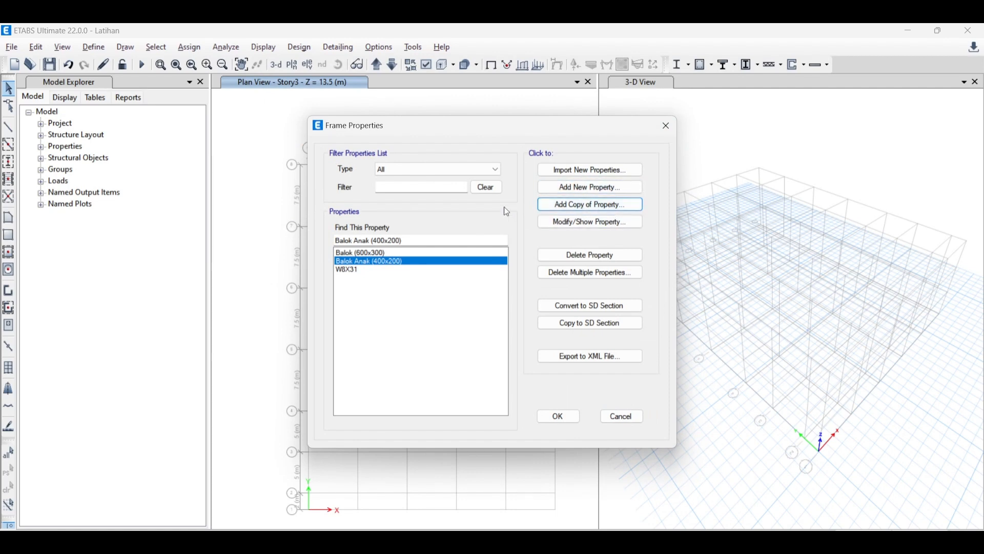
# Copy the Balok (600x300) section as a new section named Kolom (500x500).
pyautogui.click(431, 253)
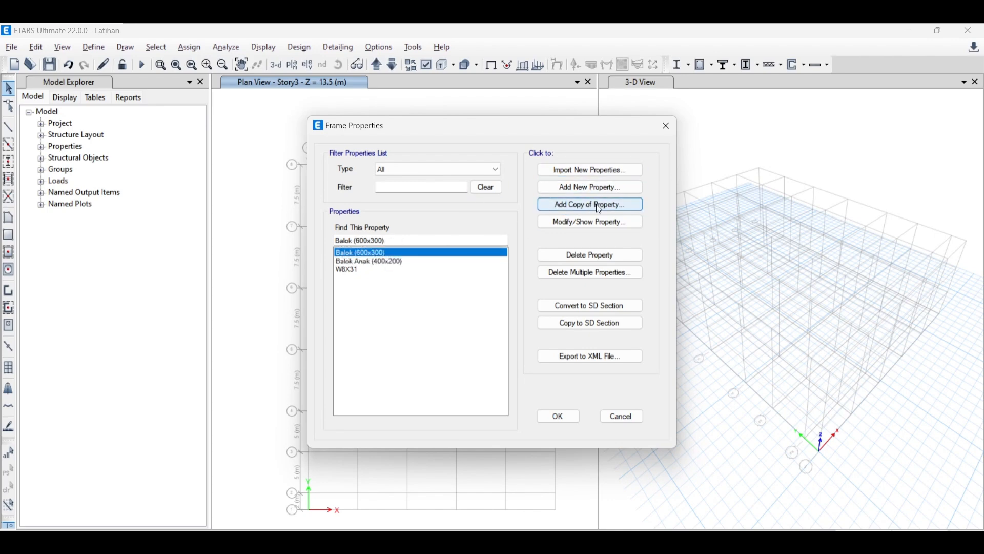
pyautogui.click(627, 207)
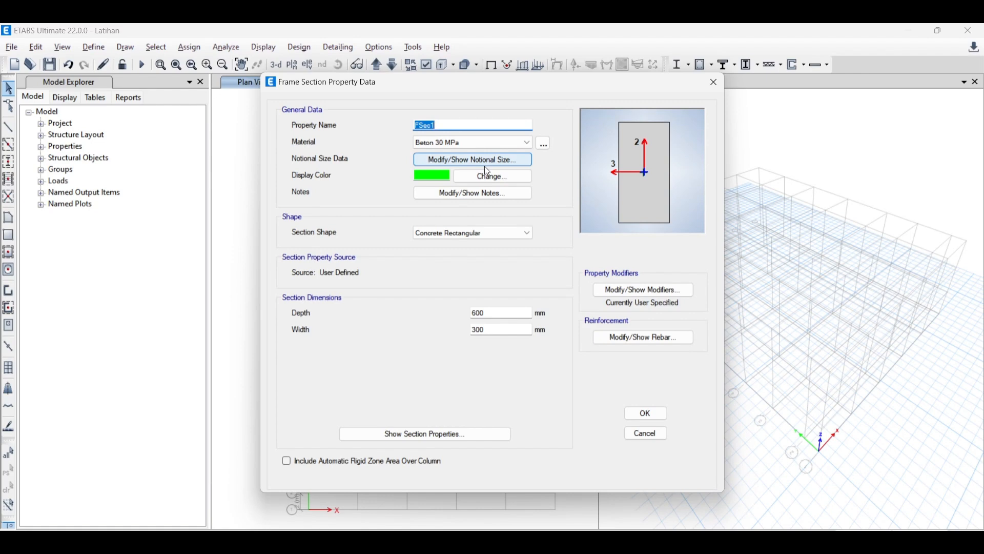
pyautogui.write('Kolom (500')
pyautogui.write('x500')
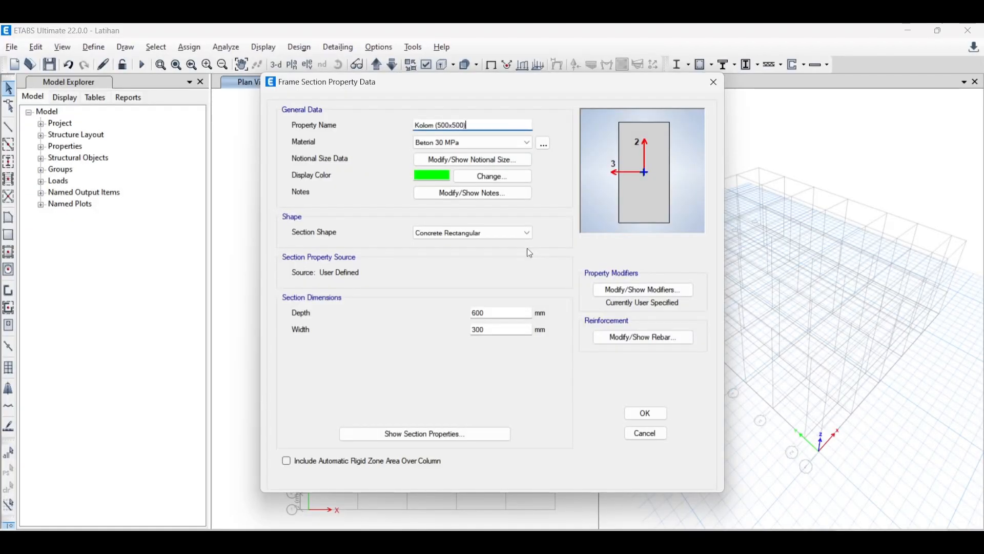
# Check the column's concrete strength on the PowerPoint material slide, and set the column section's material to Beton 35 MPa in ETABS.
pyautogui.hotkey('alt', 'Tab')
pyautogui.click(527, 247)
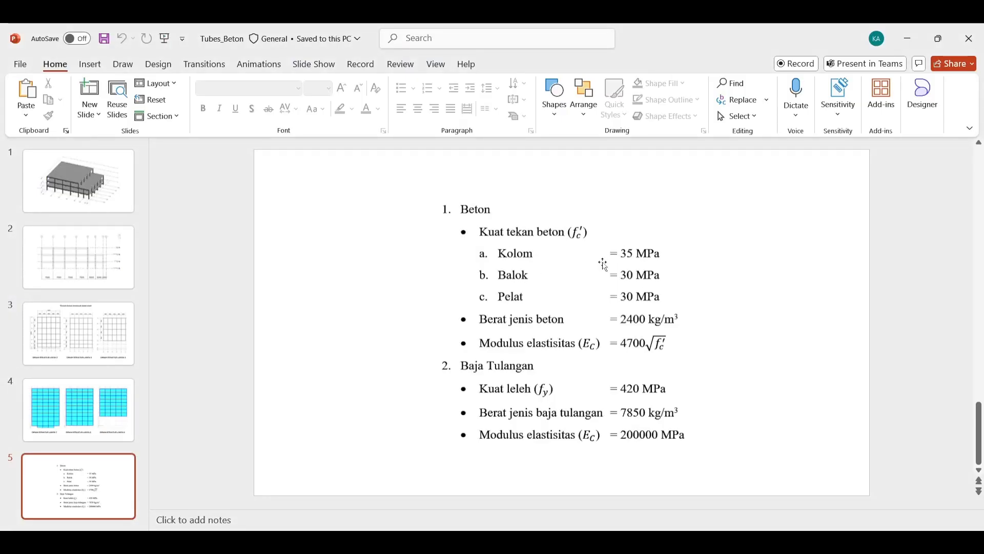
pyautogui.hotkey('alt', 'Tab')
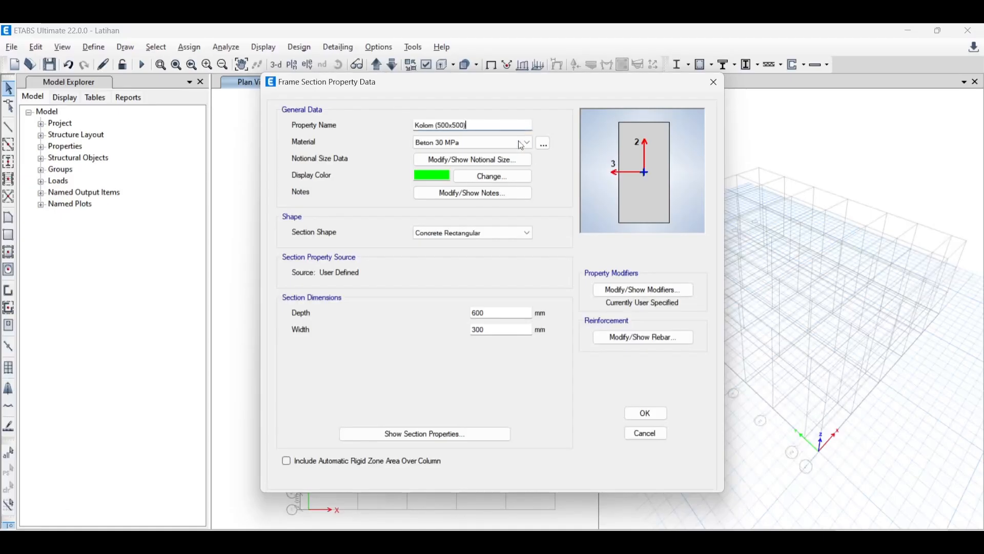
pyautogui.click(492, 149)
pyautogui.click(466, 190)
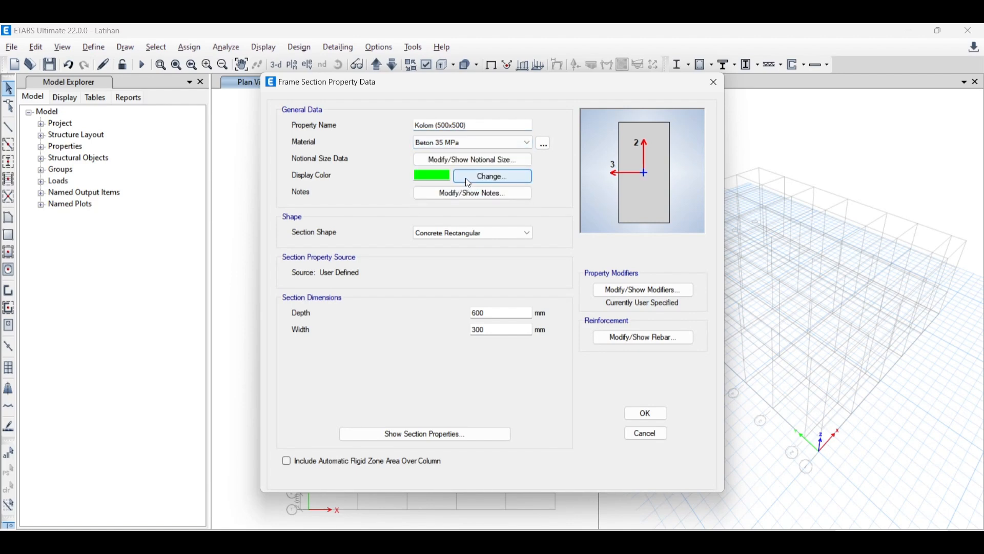
# Set the column section's depth and width both to 500 mm.
pyautogui.doubleClick(490, 314)
pyautogui.write('500')
pyautogui.press('Tab')
pyautogui.write('500')
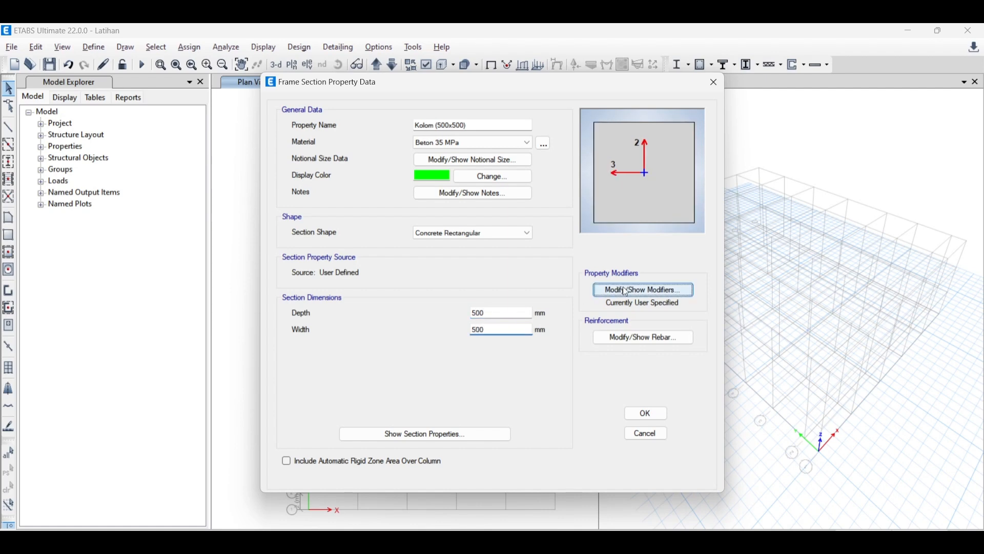
# Open the column section's stiffness modifiers and look up the column's moment of inertia factor in Table 6.6.3.1.1(a) of the SNI 2847-2019 PDF.
pyautogui.click(628, 292)
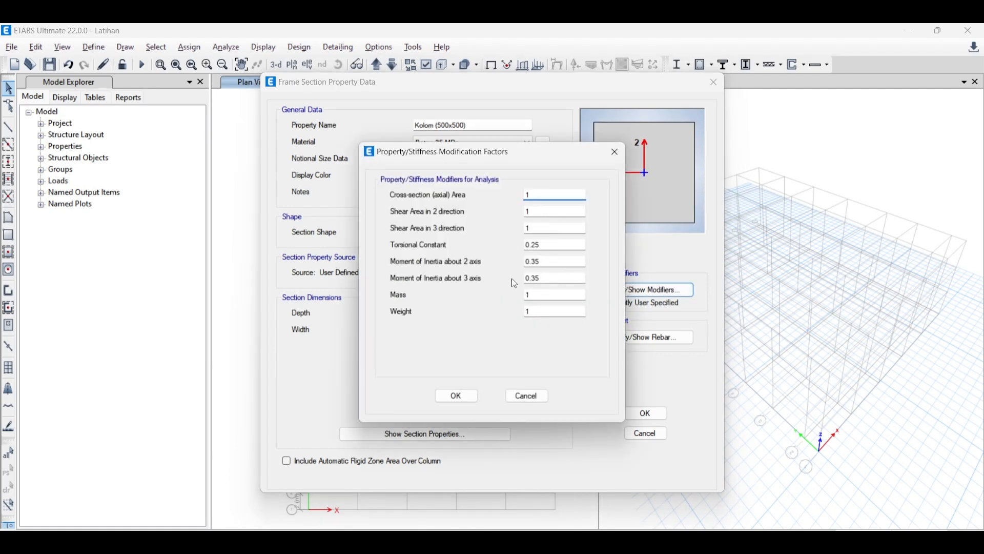
pyautogui.hotkey('alt', 'Tab')
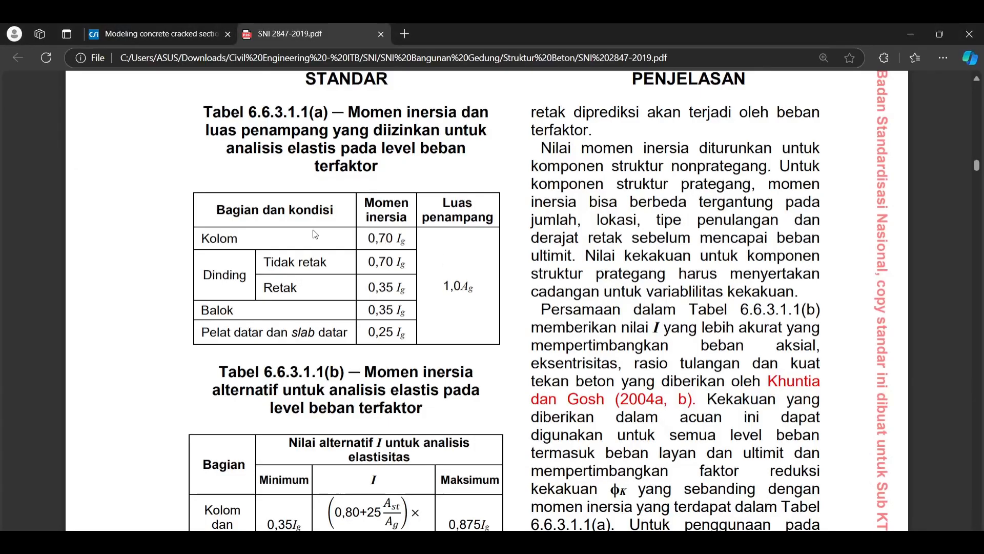
pyautogui.scroll(1, 329, 233)
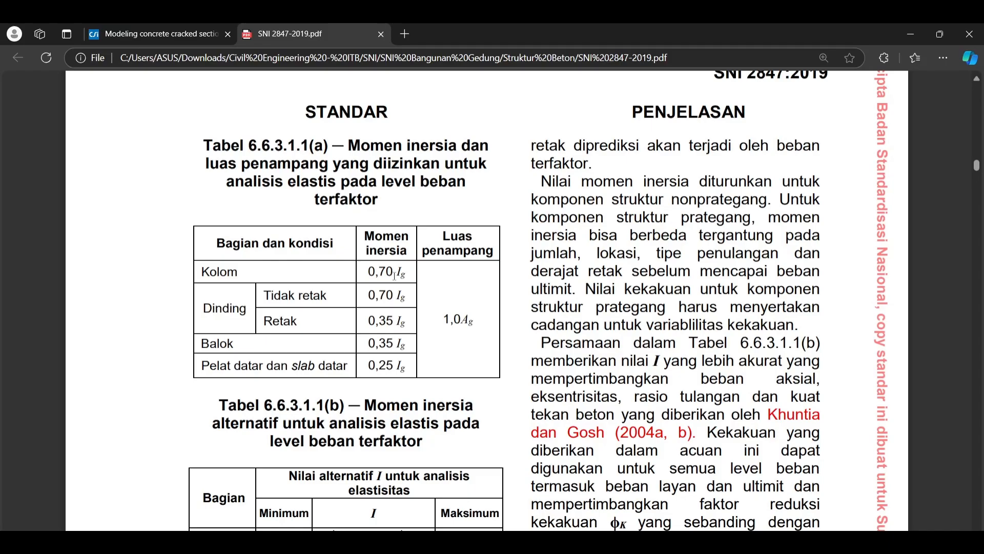
# Back in ETABS, set the column's moment of inertia modifiers about the 2 and 3 axes to 0.7 and its torsional constant modifier to 1.
pyautogui.hotkey('alt', 'Tab')
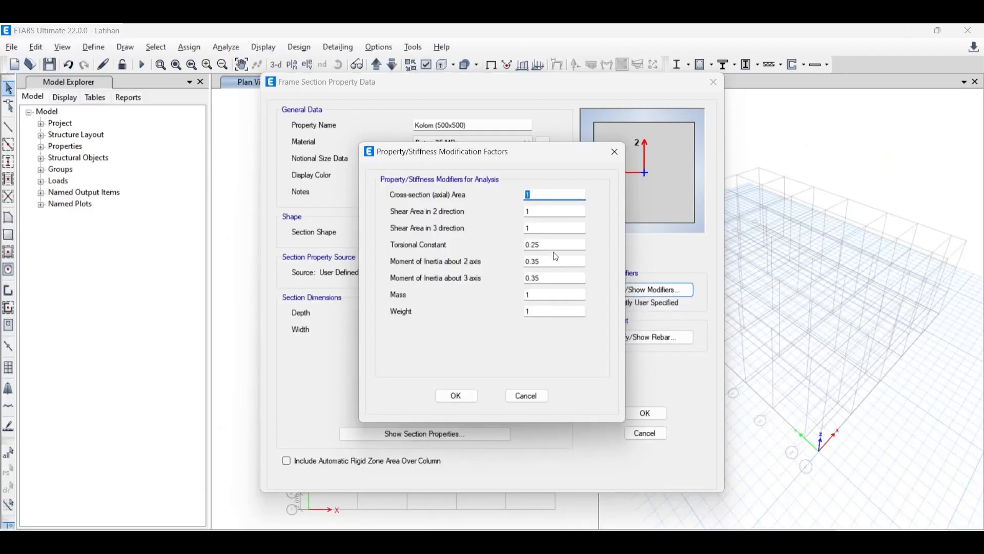
pyautogui.press('Tab')
pyautogui.press('Tab')
pyautogui.press('Tab')
pyautogui.press('Tab')
pyautogui.write('0.7')
pyautogui.press('Tab')
pyautogui.write('0.7')
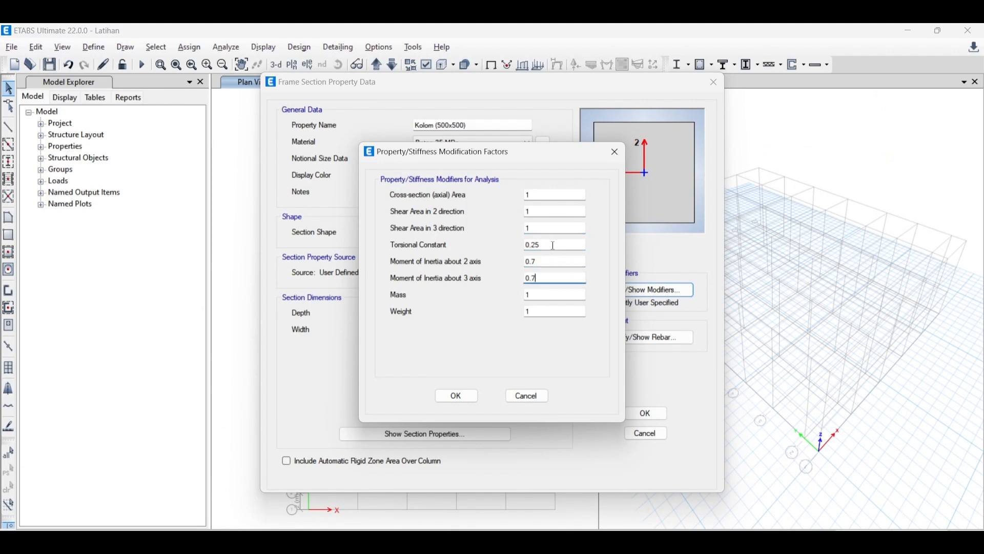
pyautogui.doubleClick(555, 247)
pyautogui.write('1')
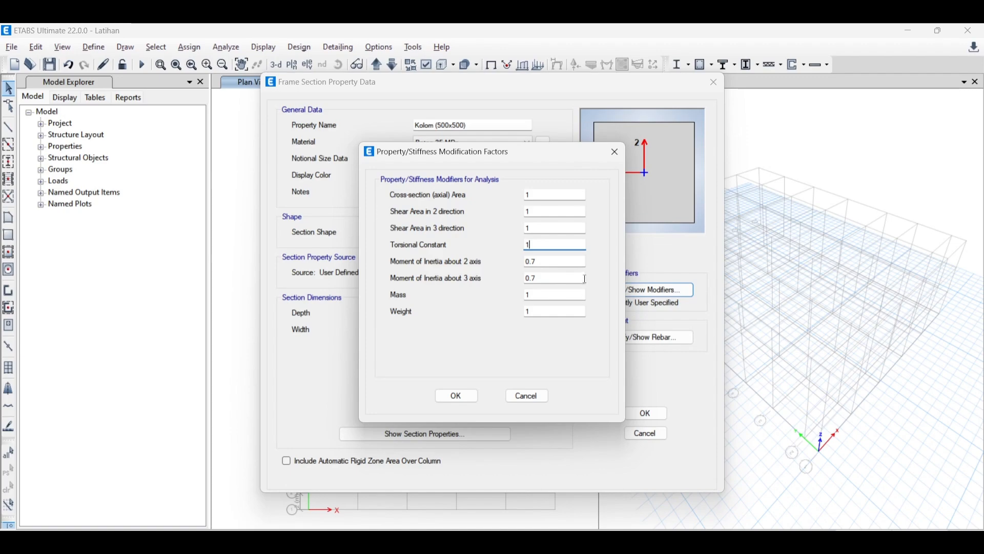
pyautogui.click(566, 263)
# Switch to the SNI 2847-2019 PDF and compare the moment of inertia factors for Kolom and Balok in Table 6.6.3.1.1(a).
pyautogui.hotkey('alt', 'Tab')
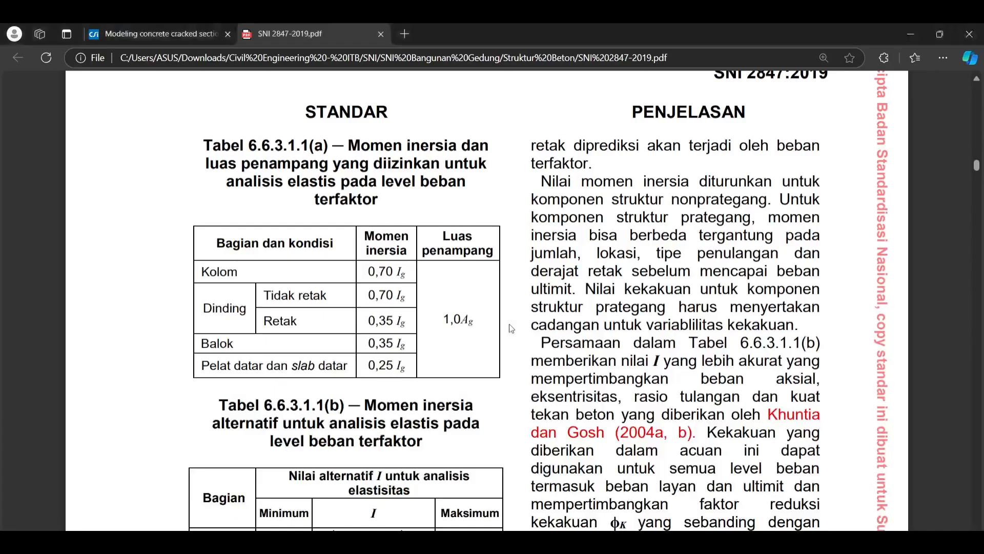
pyautogui.scroll(1, 489, 304)
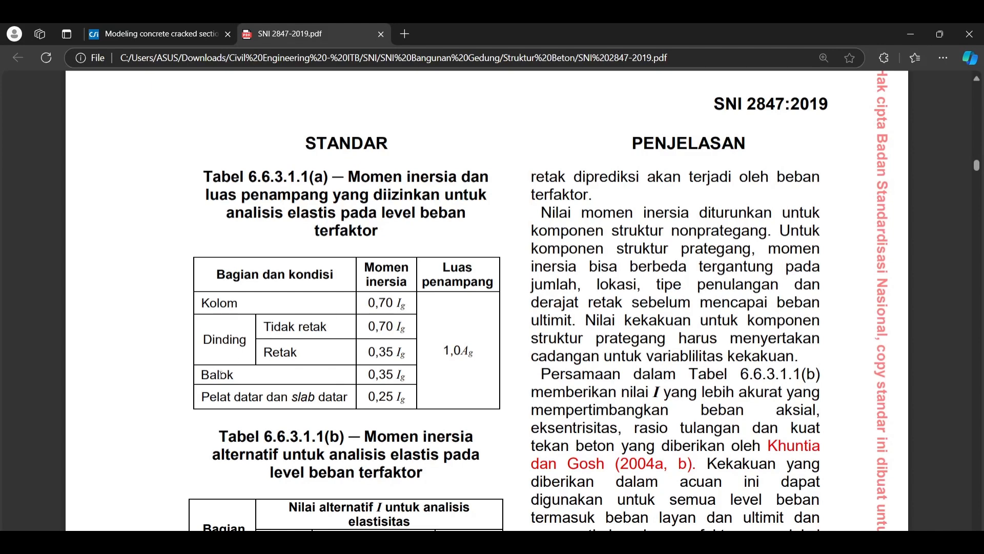
pyautogui.moveTo(205, 375); pyautogui.dragTo(409, 376)
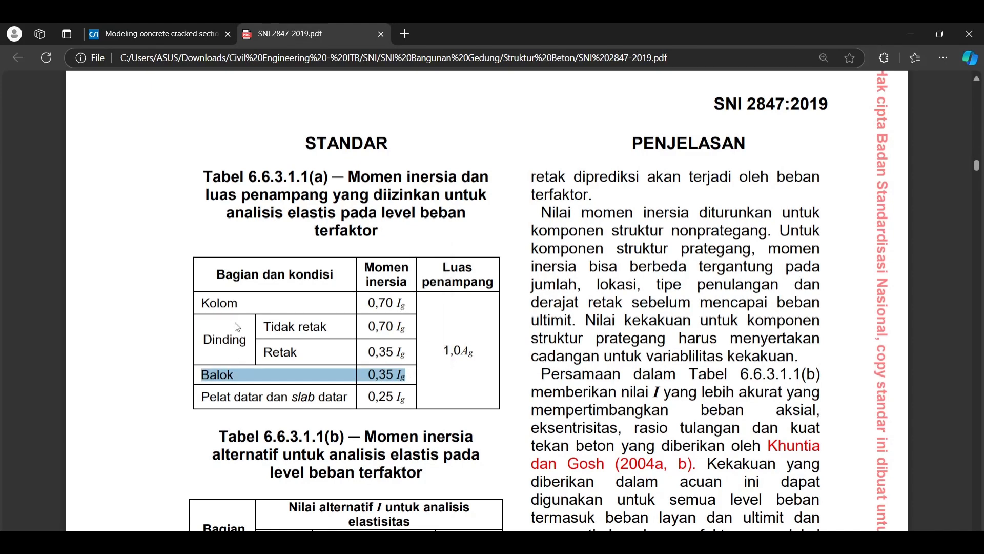
pyautogui.click(216, 301)
pyautogui.moveTo(217, 301); pyautogui.dragTo(408, 302)
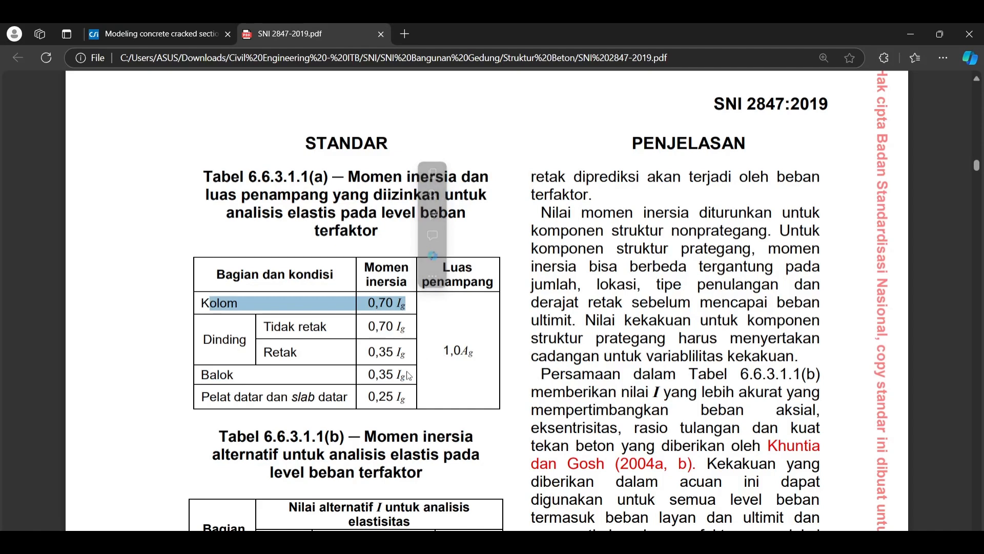
pyautogui.click(405, 374)
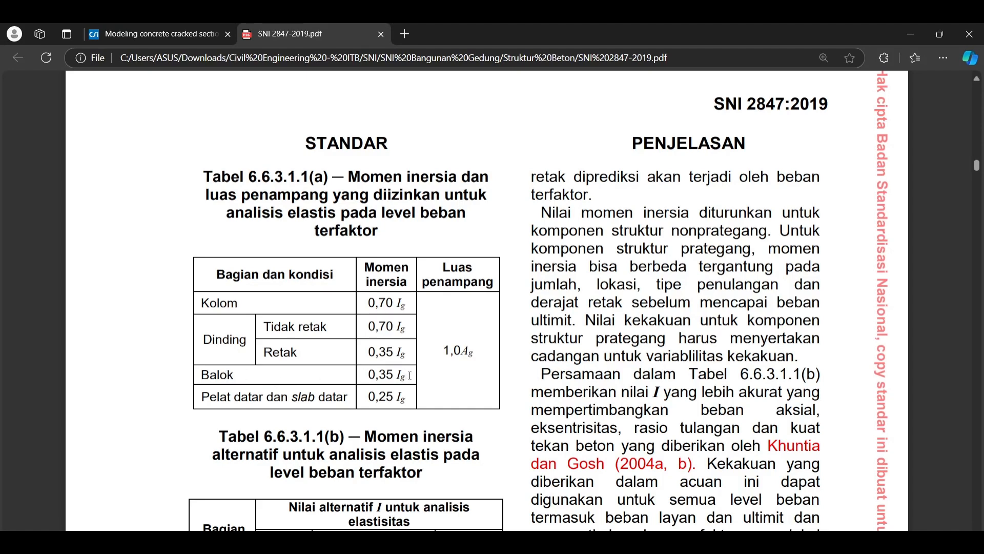
pyautogui.moveTo(207, 380); pyautogui.dragTo(419, 377)
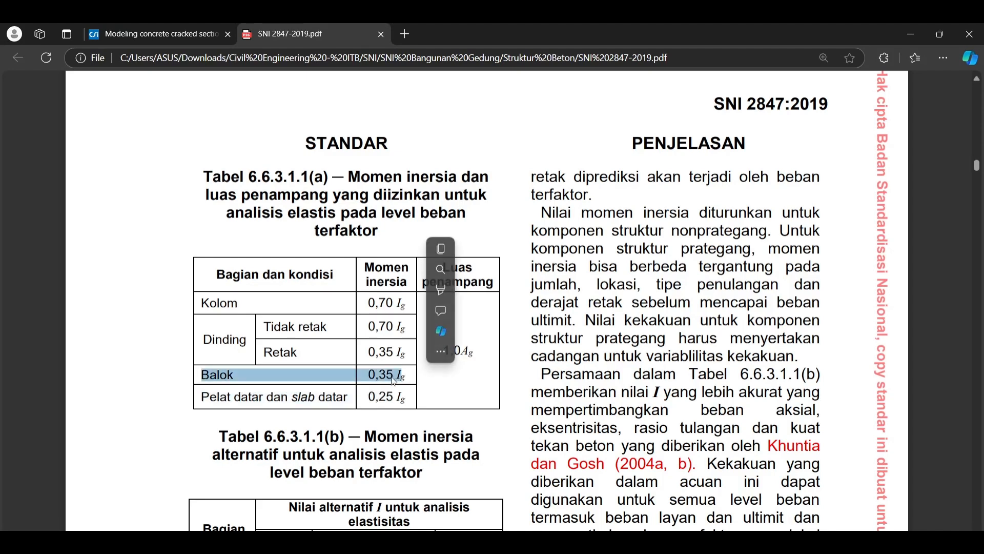
pyautogui.click(404, 382)
pyautogui.moveTo(403, 302); pyautogui.dragTo(198, 305)
pyautogui.moveTo(215, 382); pyautogui.dragTo(397, 389)
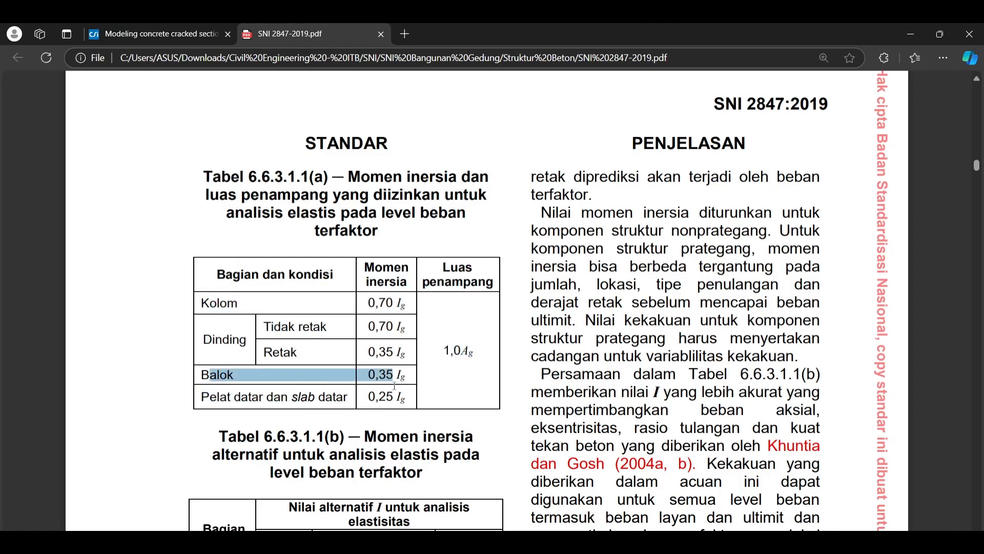
pyautogui.click(437, 402)
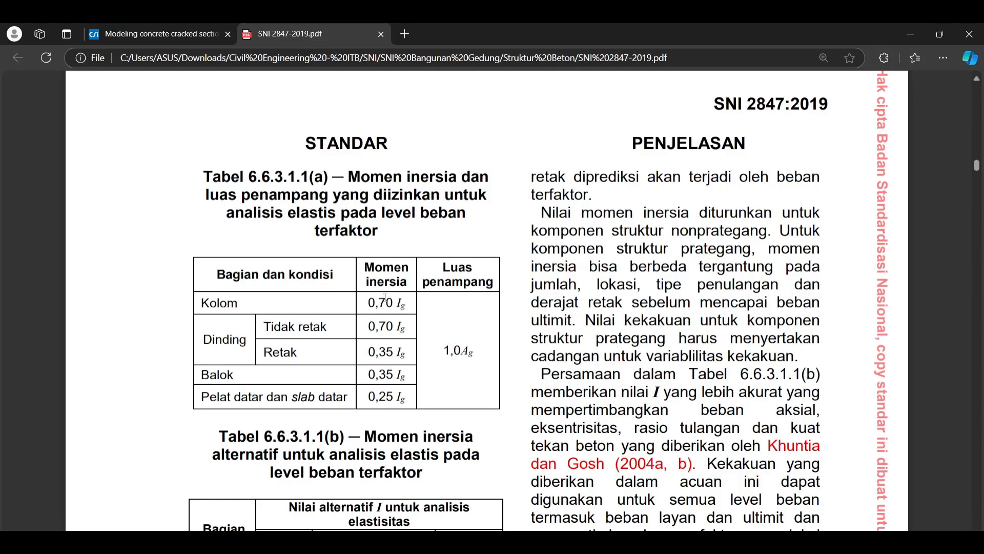
# Back in ETABS, accept the column's stiffness modifiers, set its reinforcement design type to P-M2-M3 Design (Column), and save the section.
pyautogui.hotkey('alt', 'Tab')
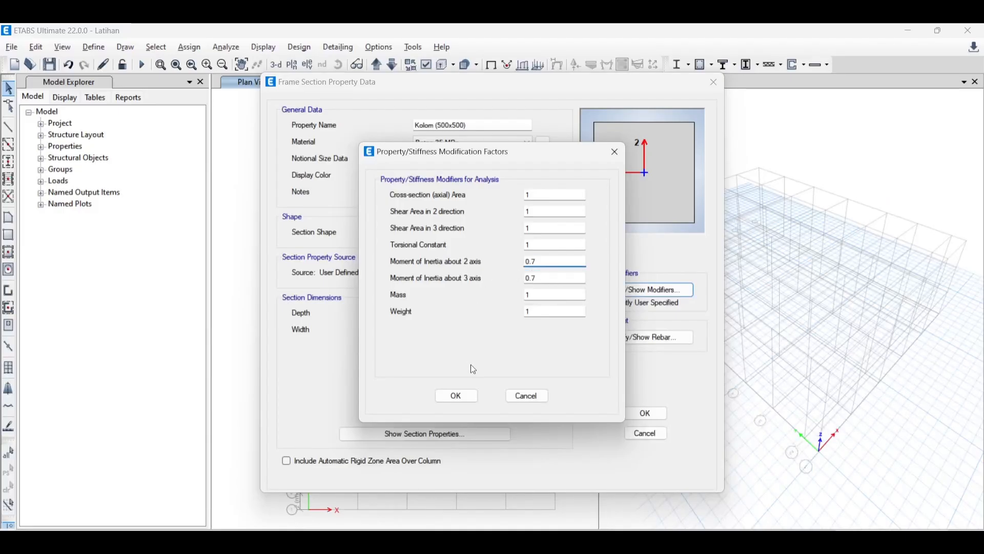
pyautogui.click(457, 396)
pyautogui.click(644, 337)
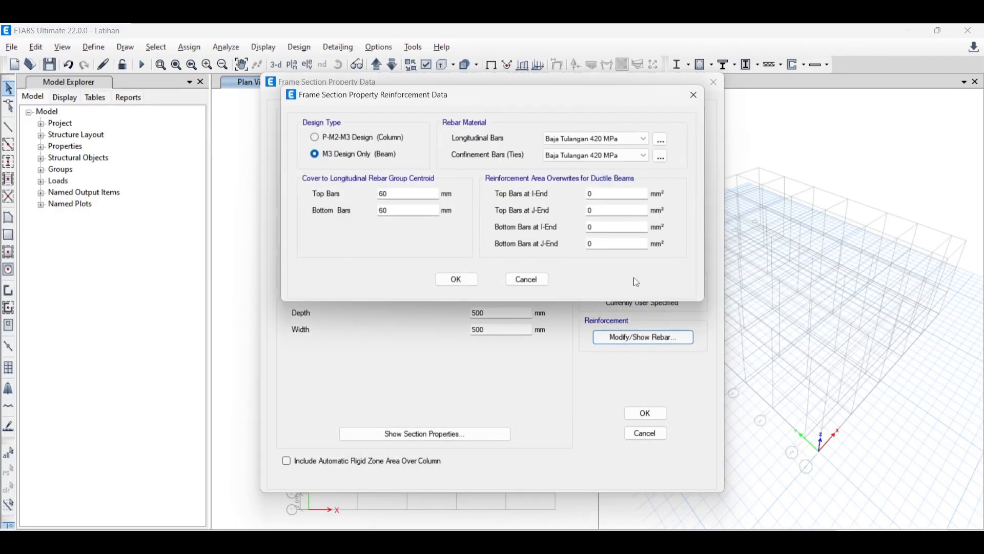
pyautogui.click(380, 139)
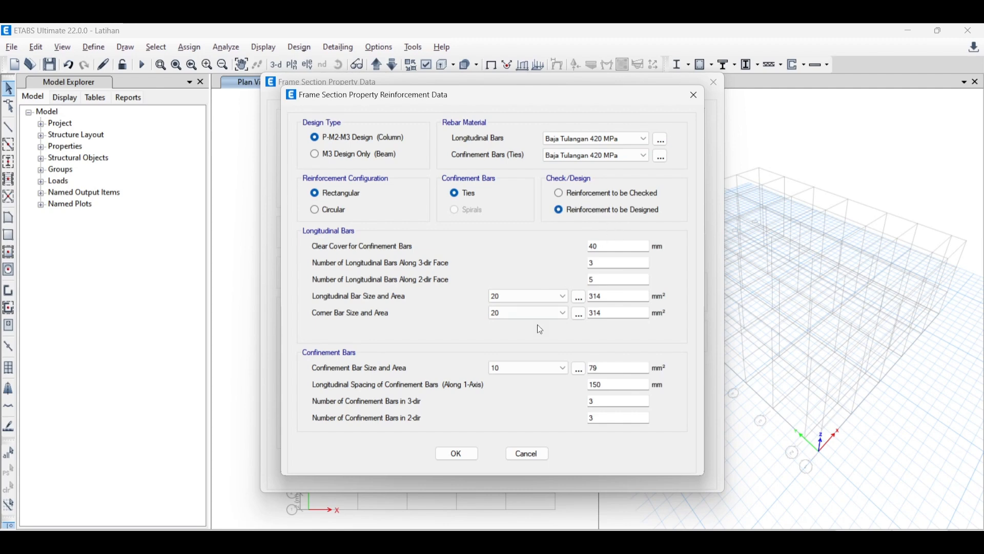
pyautogui.click(457, 454)
pyautogui.click(646, 415)
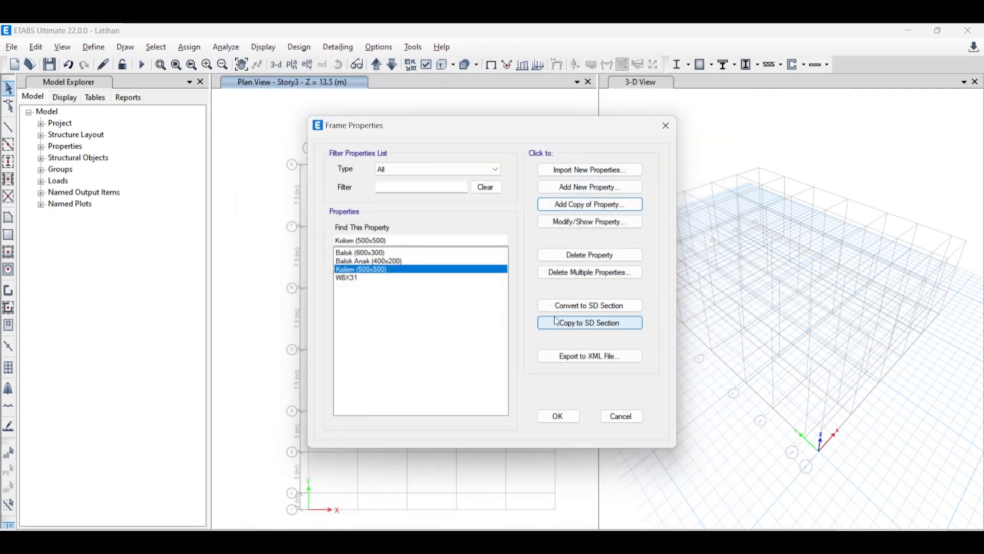
# Delete the W8X31 frame section property and accept the remaining frame properties.
pyautogui.click(432, 278)
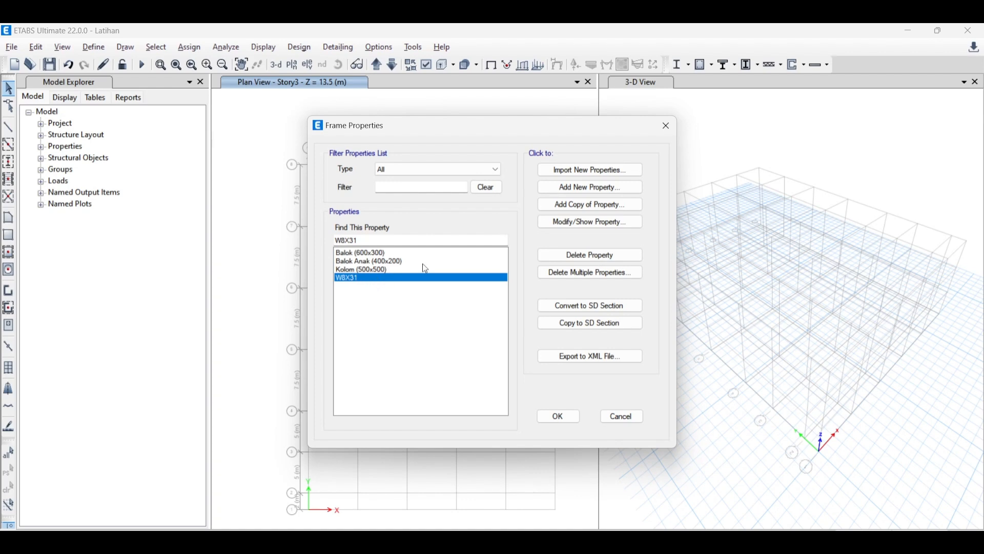
pyautogui.click(560, 251)
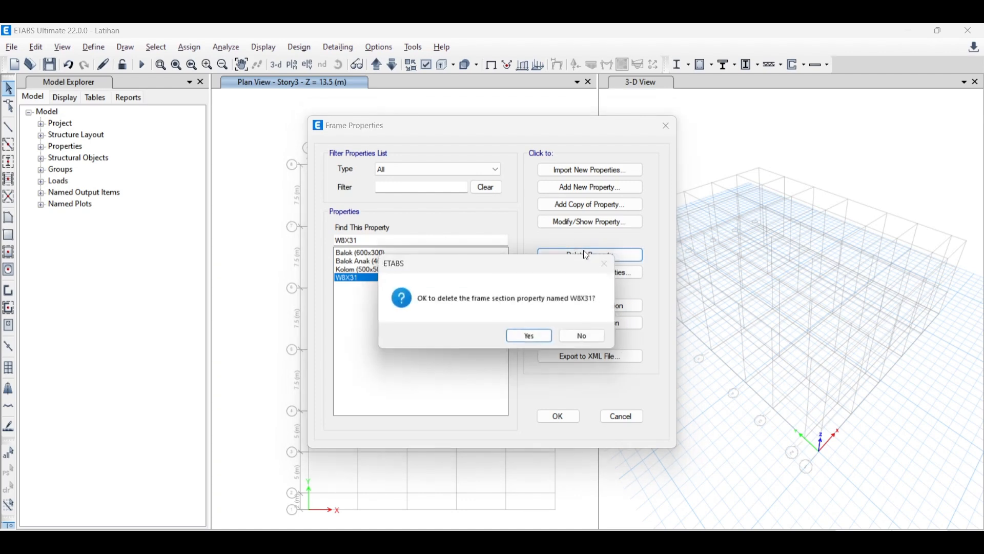
pyautogui.click(537, 336)
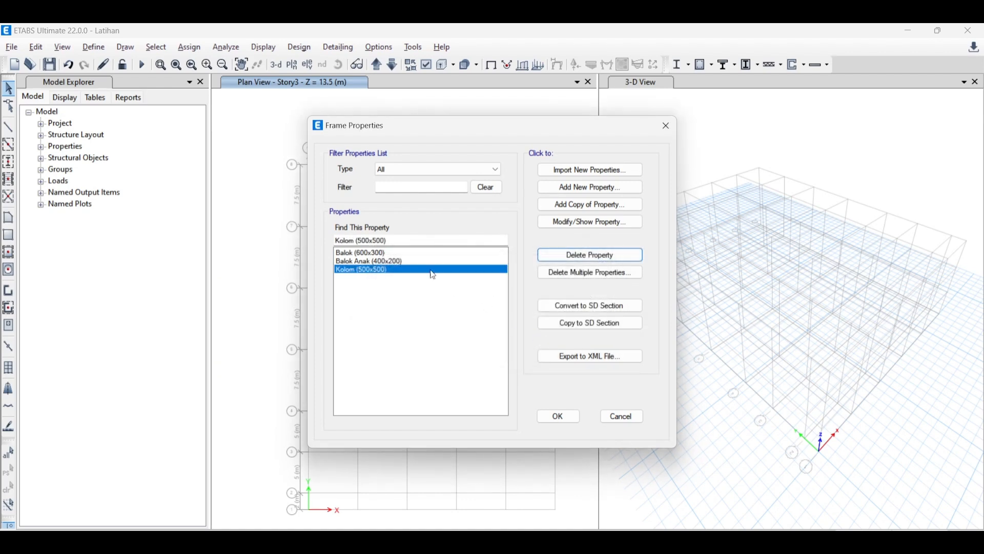
pyautogui.click(393, 254)
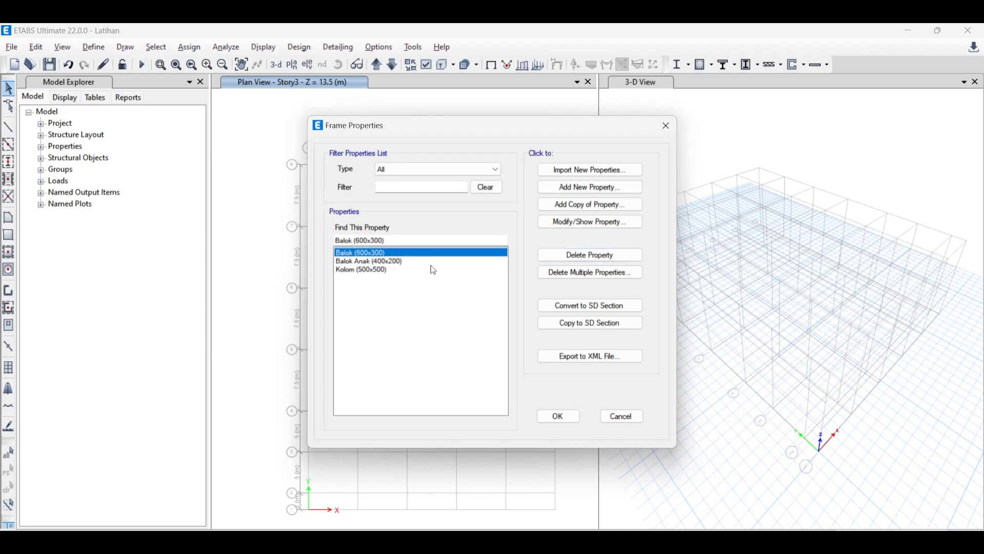
pyautogui.click(559, 416)
# Check the slab's concrete strength on the PowerPoint material slide, and add a slab property in ETABS named Pelat (120) with material Beton 30 MPa.
pyautogui.hotkey('alt', 'Tab')
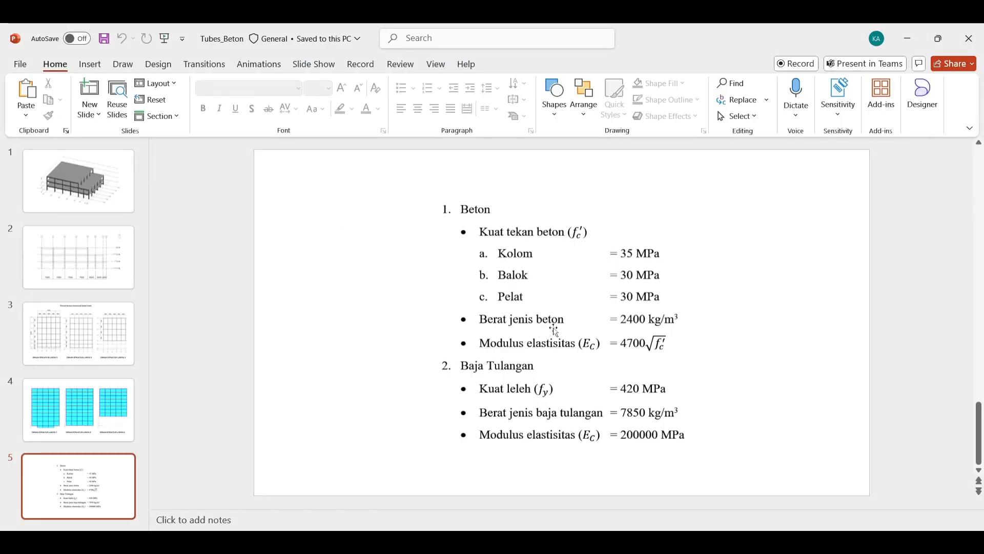
pyautogui.hotkey('alt', 'Tab')
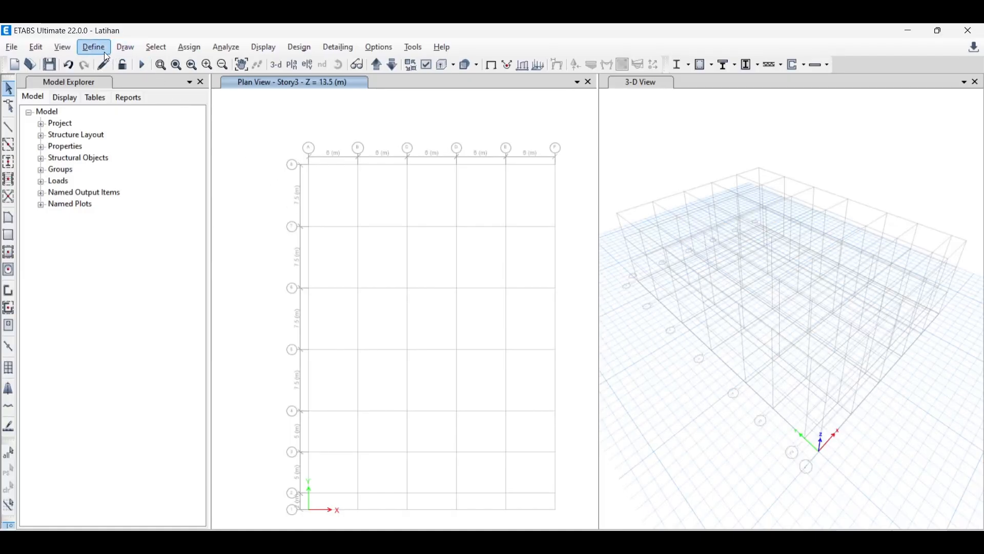
pyautogui.click(103, 50)
pyautogui.moveTo(160, 94)
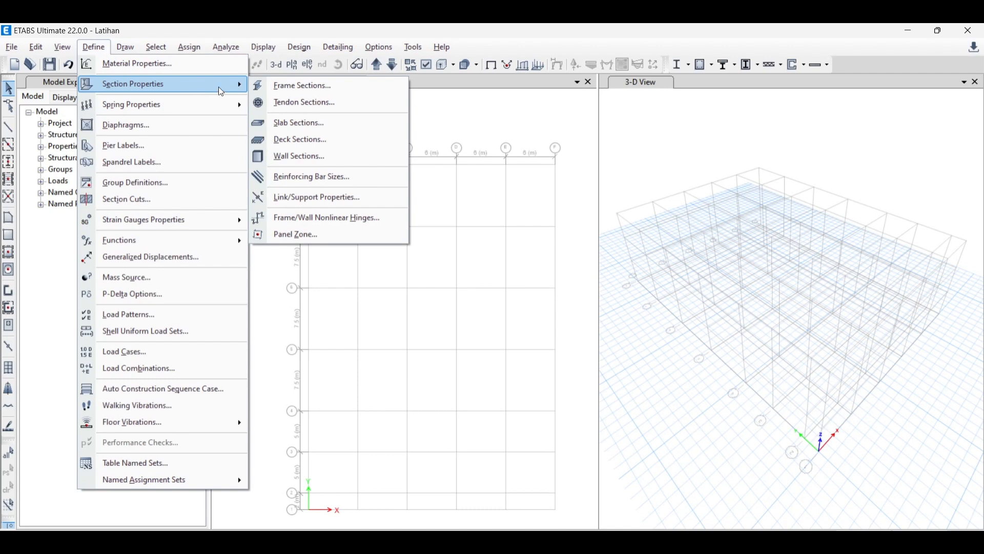
pyautogui.click(355, 131)
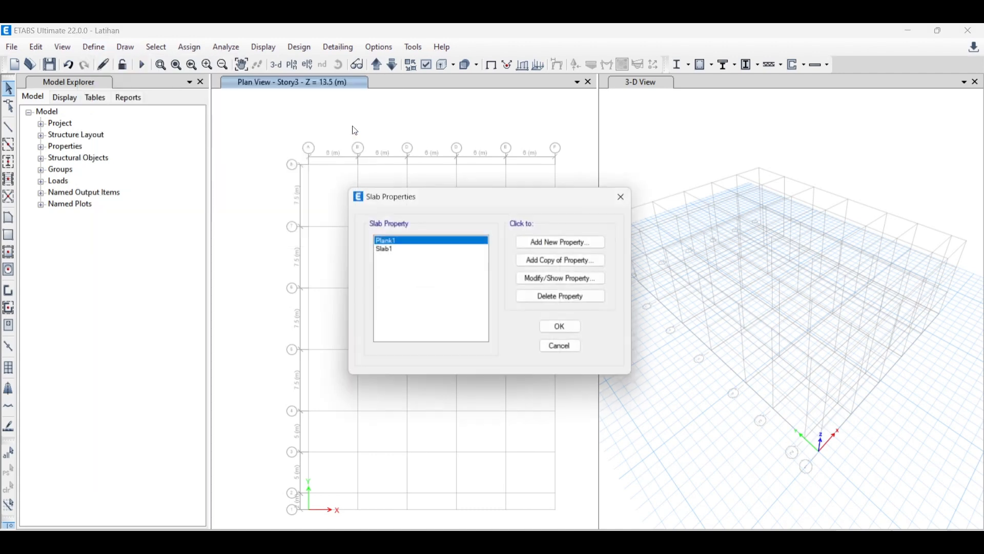
pyautogui.click(555, 245)
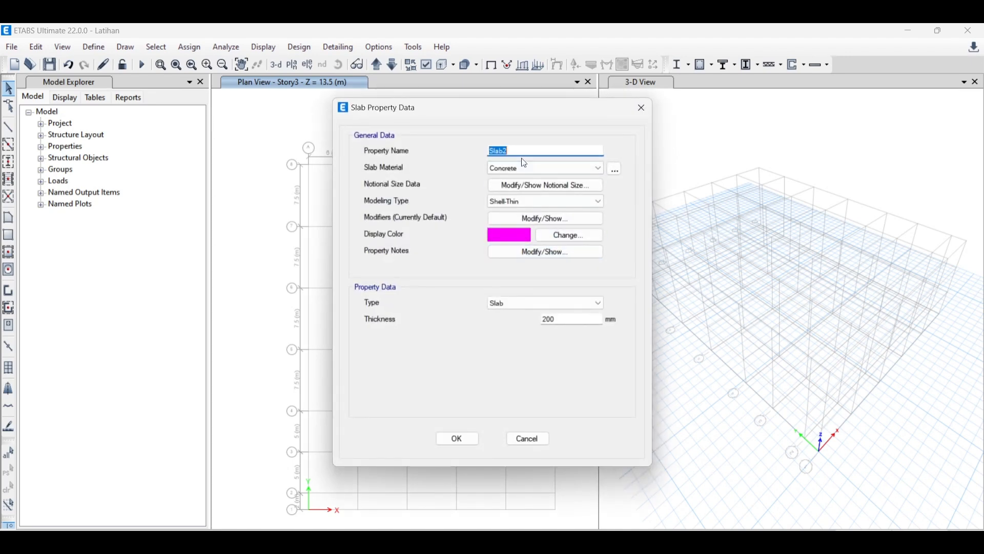
pyautogui.write('Pelat (120')
pyautogui.click(512, 173)
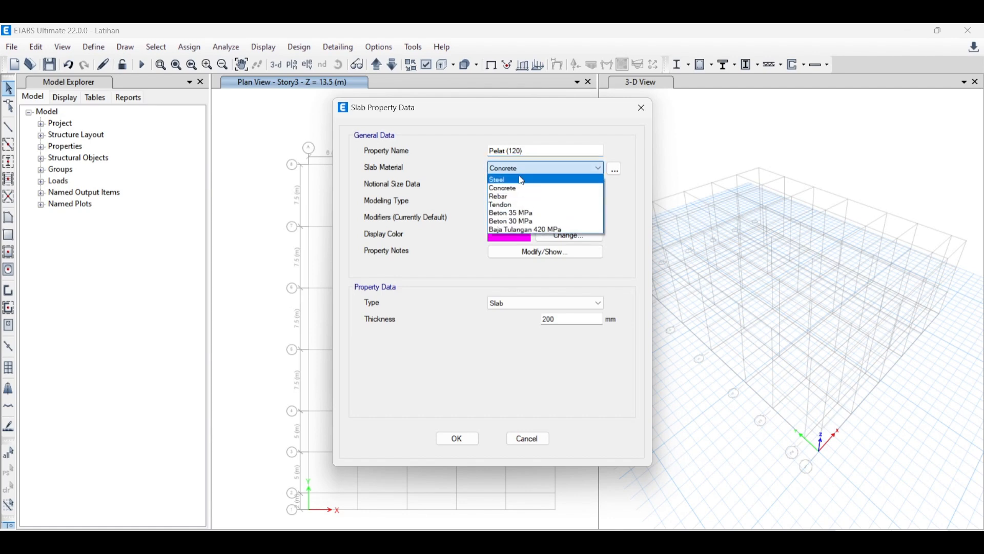
pyautogui.click(534, 222)
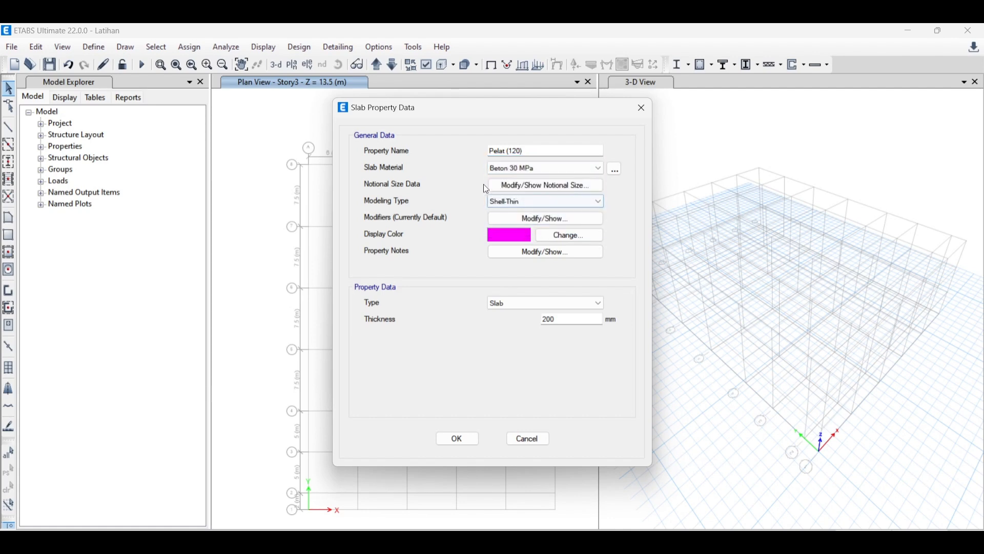
# Choose Shell-Thin as the slab's modeling type and set its thickness to 120 mm.
pyautogui.click(512, 203)
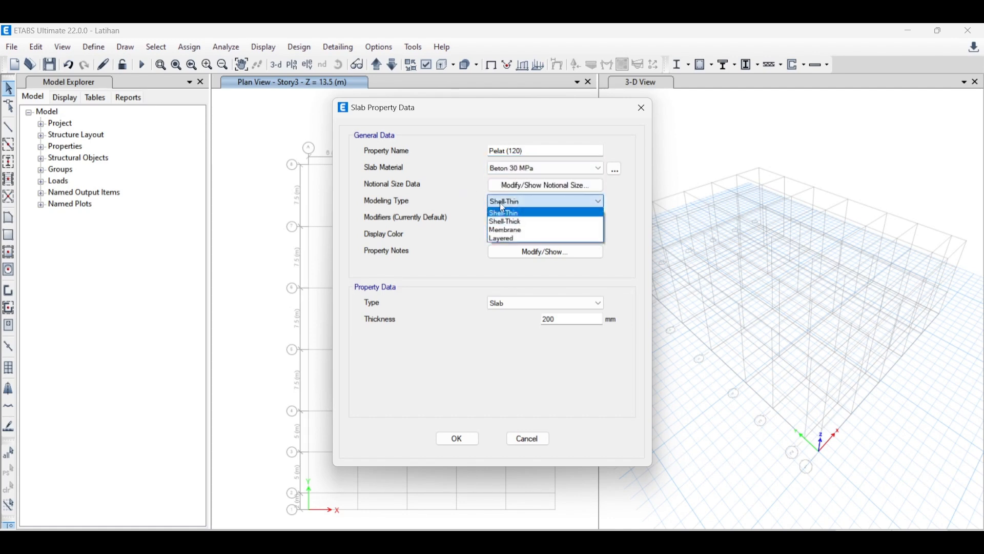
pyautogui.click(512, 214)
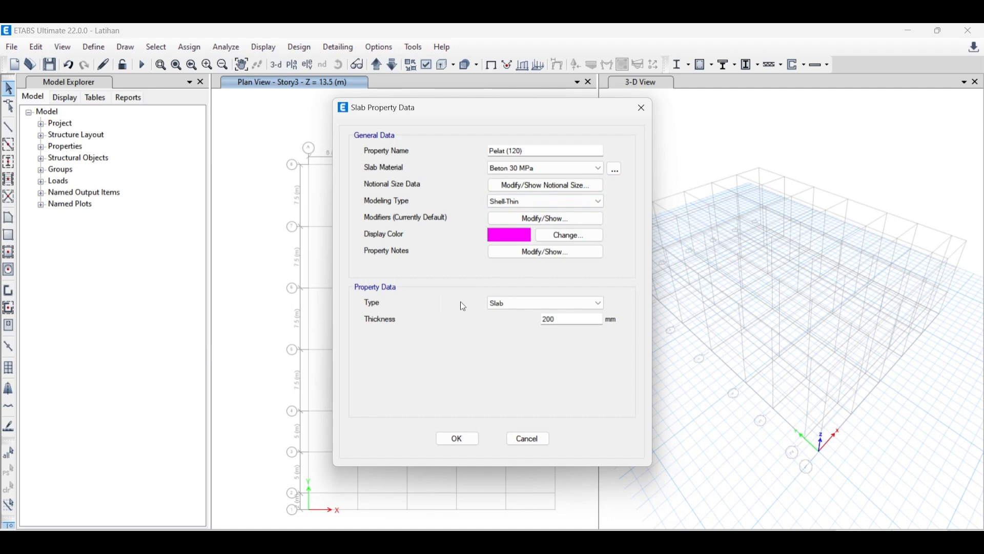
pyautogui.click(566, 319)
pyautogui.write('120')
pyautogui.moveTo(518, 151); pyautogui.dragTo(508, 150)
pyautogui.click(562, 149)
# Open the slab's stiffness modifiers and look up the flat slab factors for shell modeling on the CSI cracked section properties page.
pyautogui.click(526, 221)
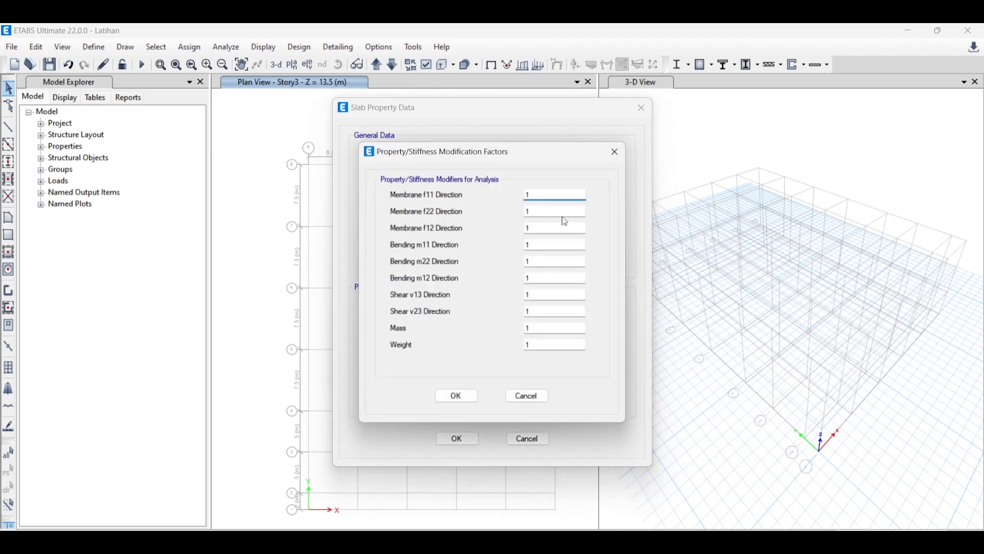
pyautogui.hotkey('alt', 'Tab')
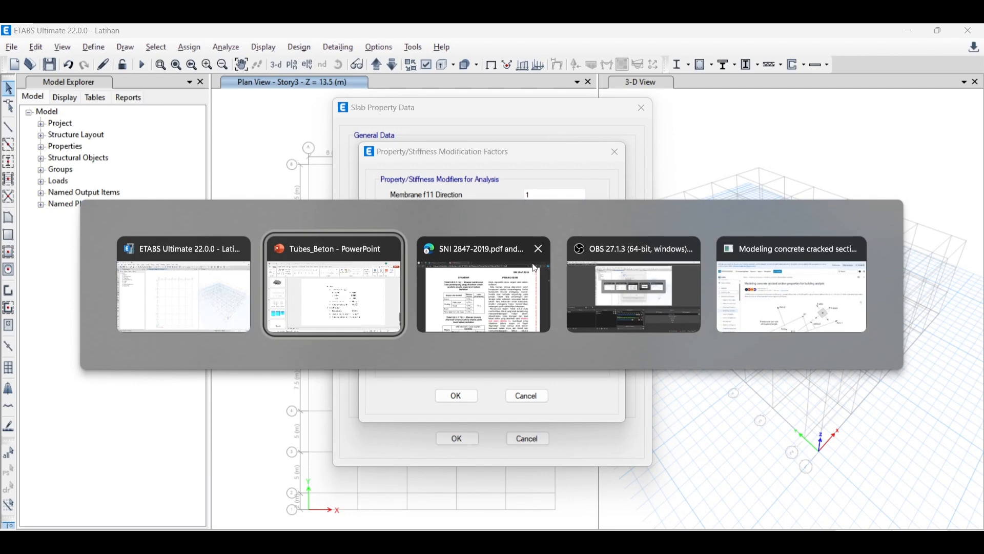
pyautogui.hotkey('alt', 'Tab')
pyautogui.hotkey('alt', 'Tab')
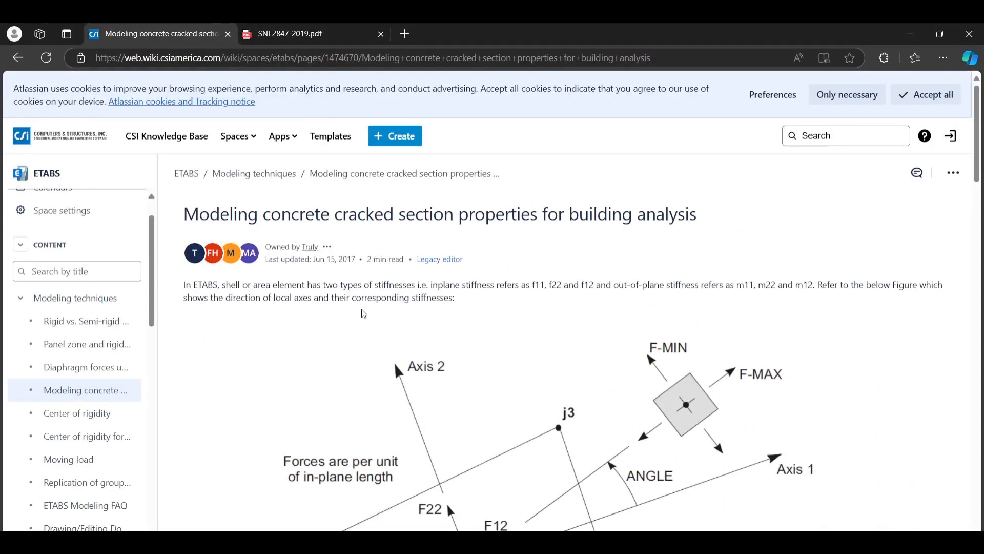
pyautogui.scroll(-1, 361, 313)
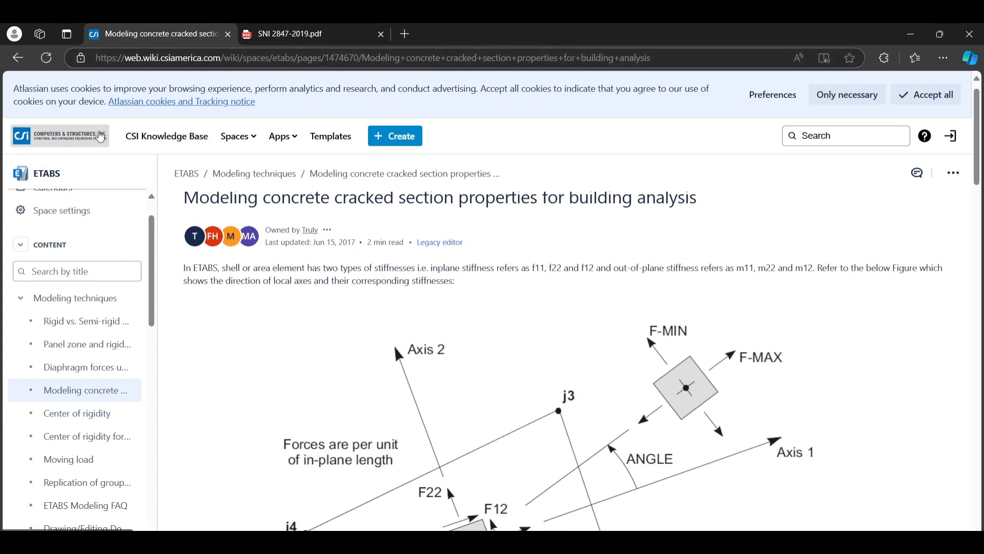
pyautogui.scroll(-2, 336, 308)
pyautogui.scroll(-15, 468, 334)
pyautogui.scroll(4, 468, 332)
pyautogui.scroll(-1, 467, 329)
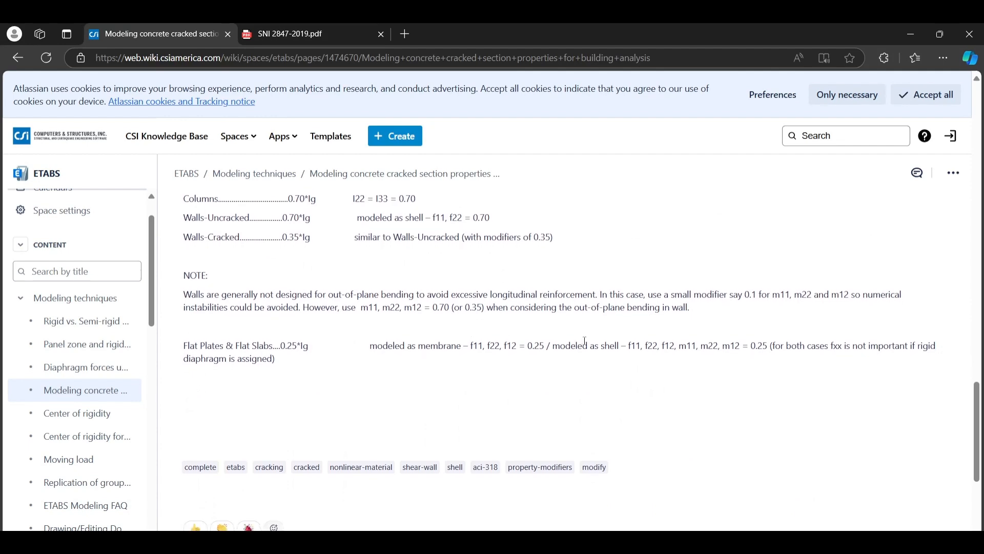
pyautogui.moveTo(560, 345); pyautogui.dragTo(773, 349)
pyautogui.click(677, 354)
pyautogui.moveTo(632, 348); pyautogui.dragTo(841, 344)
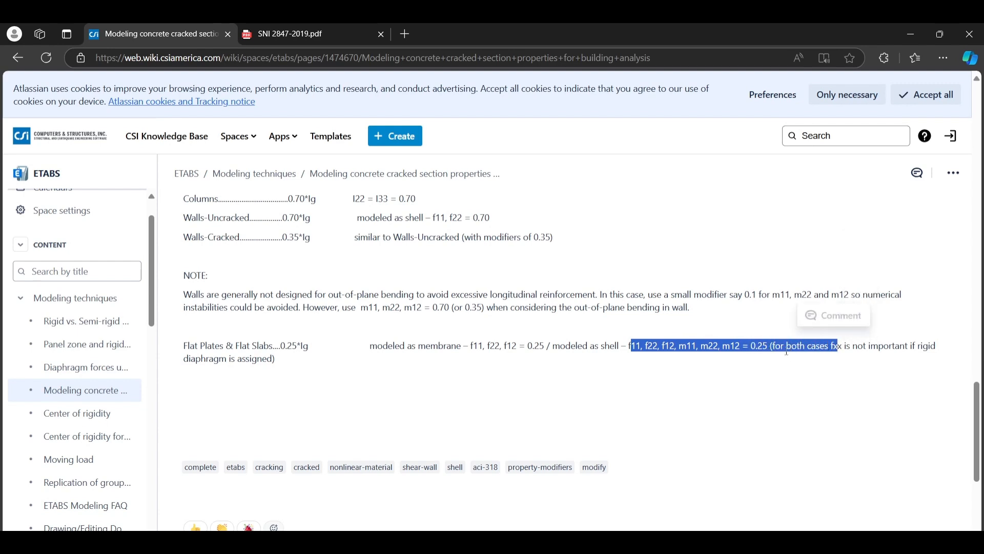
pyautogui.click(722, 356)
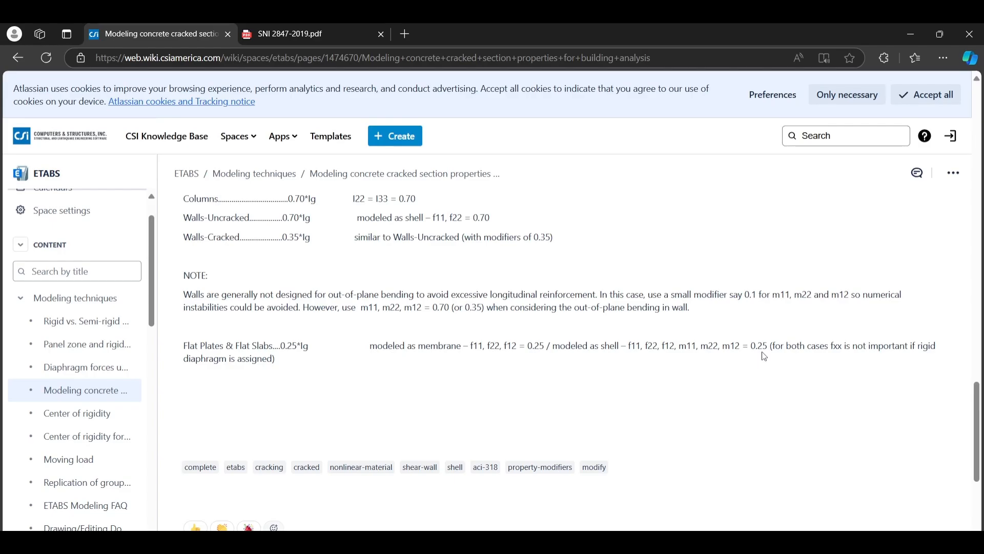
# Back in ETABS, set the slab's membrane f11, f22, f12 and bending m11, m22, m12 modifiers all to 0.25.
pyautogui.hotkey('alt', 'Tab')
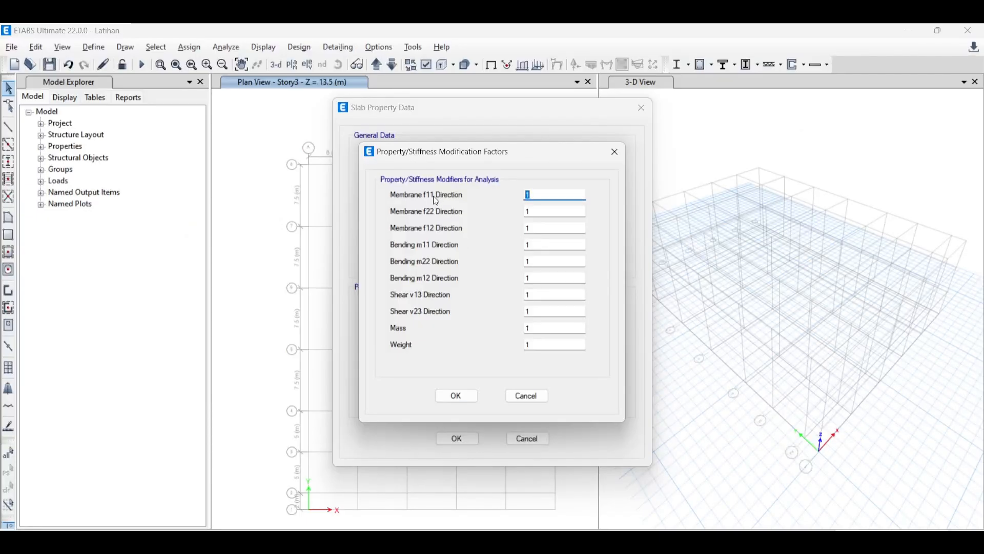
pyautogui.write('0.')
pyautogui.press('Tab')
pyautogui.write('0.25')
pyautogui.press('Tab')
pyautogui.write('0.25')
pyautogui.press('Tab')
pyautogui.write('0.25')
pyautogui.press('Tab')
pyautogui.write('0.25')
pyautogui.press('Tab')
pyautogui.write('0.25')
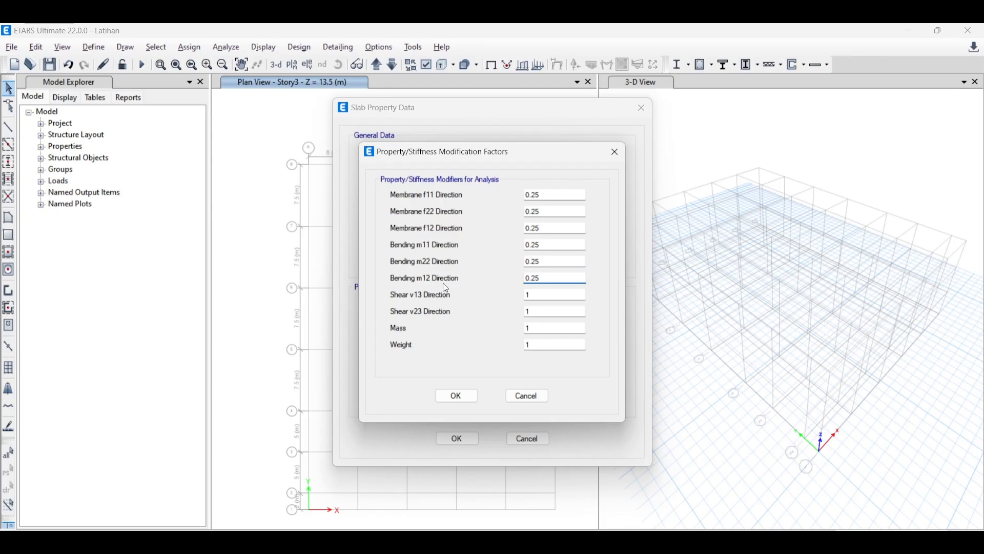
pyautogui.hotkey('alt', 'Tab')
pyautogui.hotkey('alt', 'Tab')
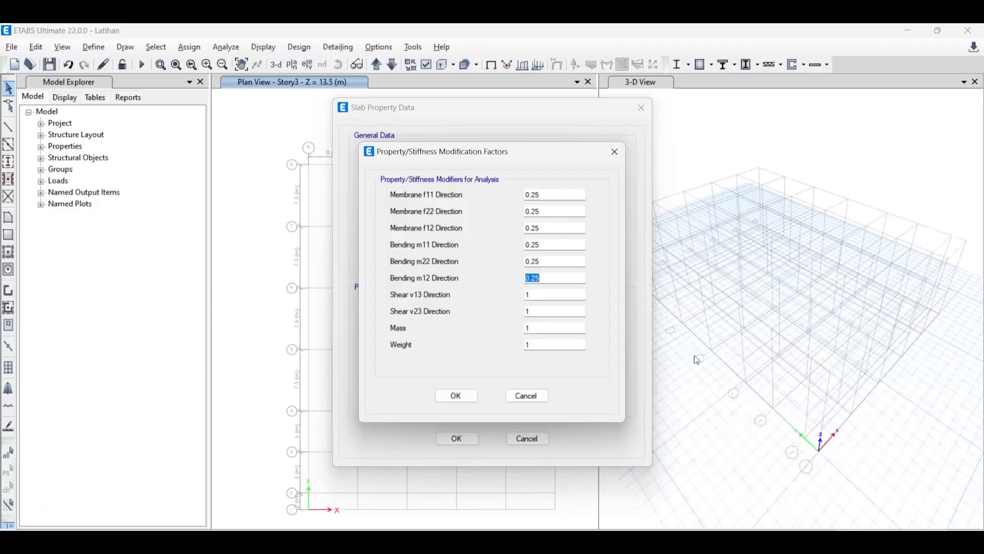
# Accept the slab's stiffness modifiers and save the Pelat (120) slab property.
pyautogui.press('Tab')
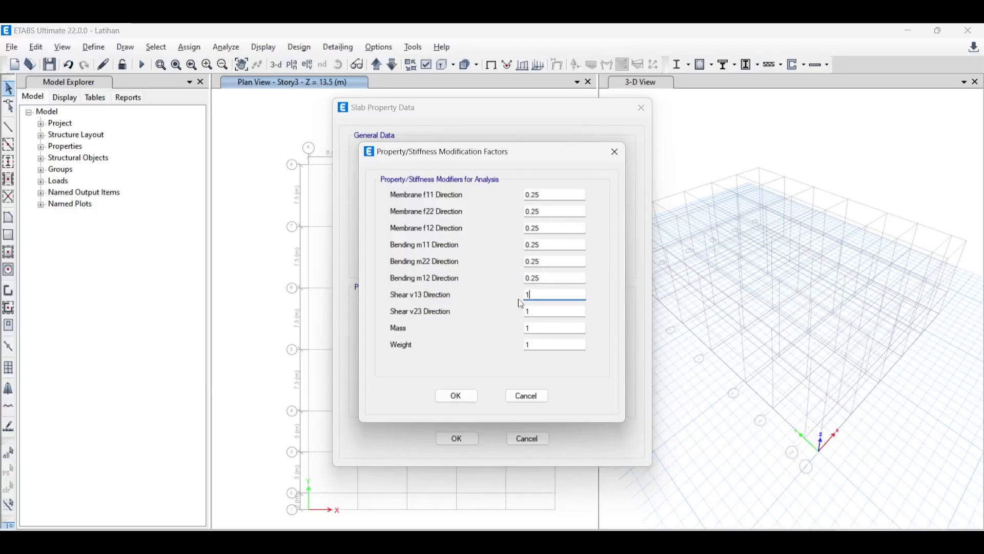
pyautogui.click(473, 397)
pyautogui.click(460, 437)
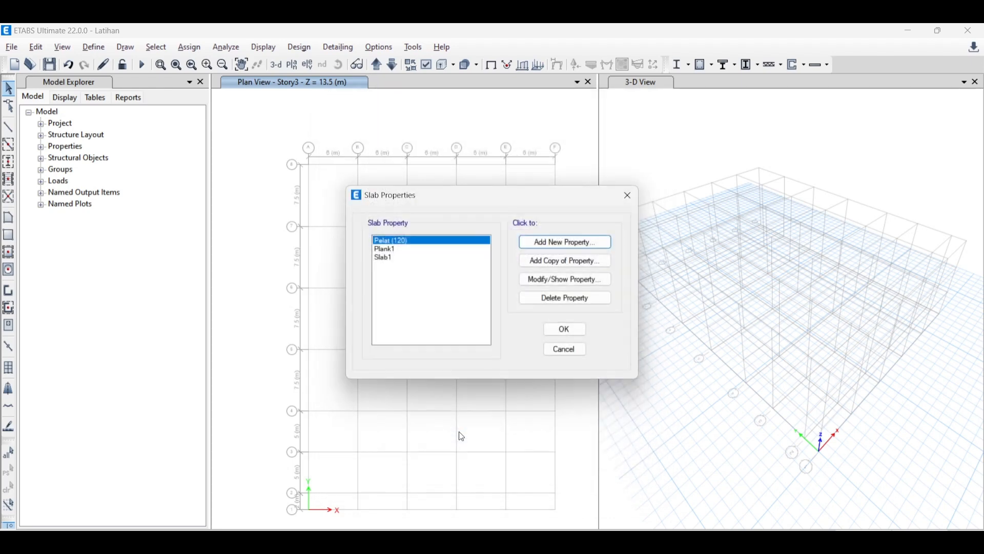
# Delete the default slab properties Plank1 and Slab1 and accept the slab property list.
pyautogui.click(444, 250)
pyautogui.click(444, 257)
pyautogui.click(444, 250)
pyautogui.click(565, 298)
pyautogui.click(505, 336)
pyautogui.click(564, 298)
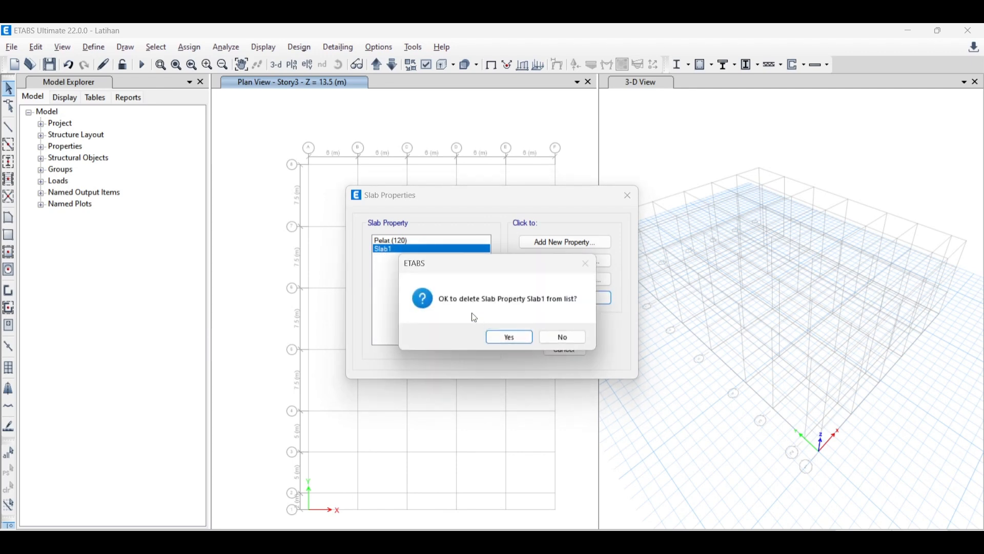
pyautogui.click(500, 338)
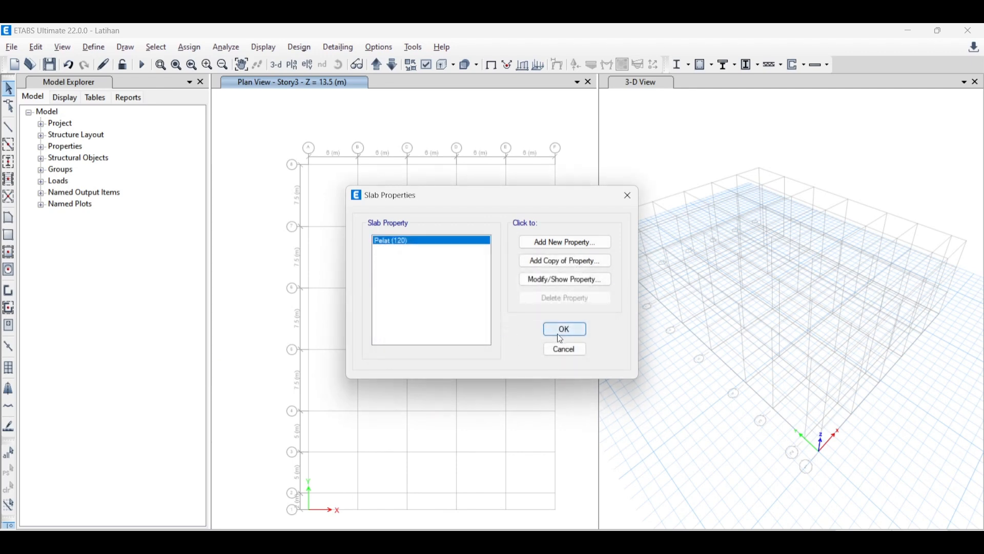
pyautogui.click(564, 331)
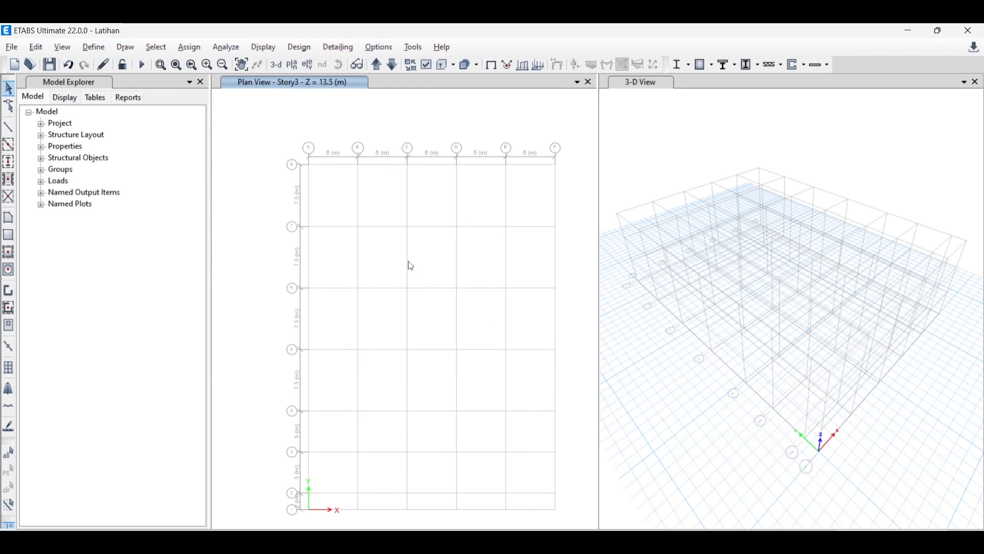
# Review the list of defined frame section properties and close it without changes.
pyautogui.click(93, 47)
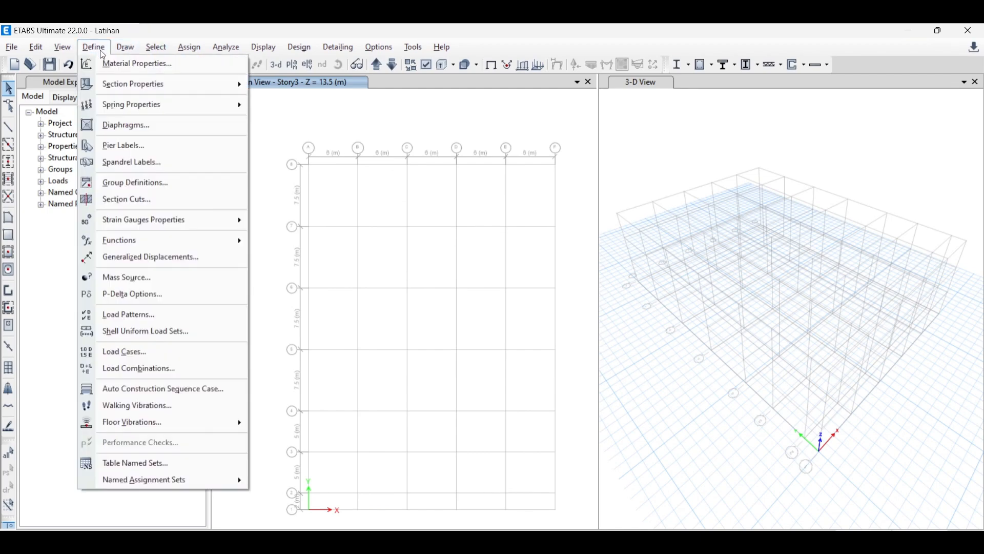
pyautogui.moveTo(121, 82)
pyautogui.click(300, 86)
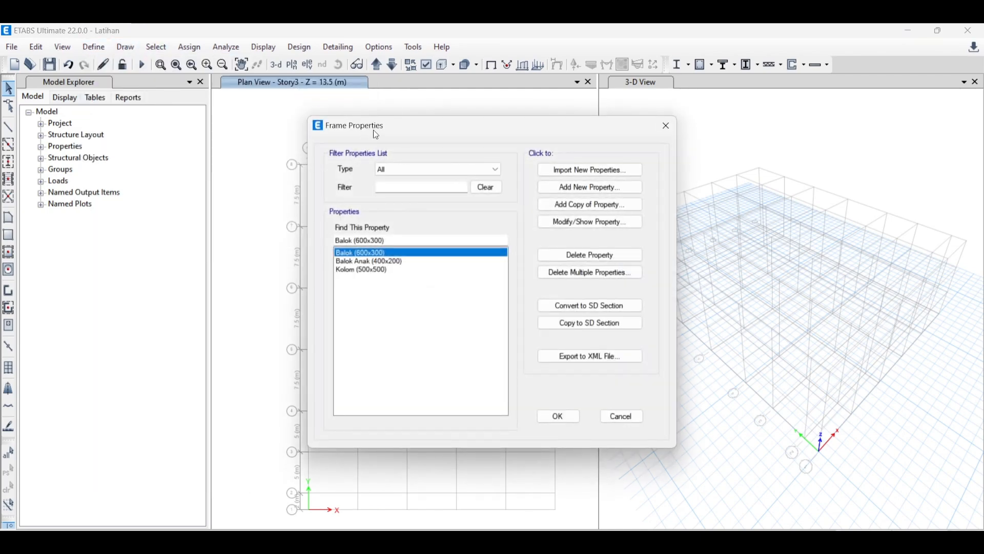
pyautogui.press('Escape')
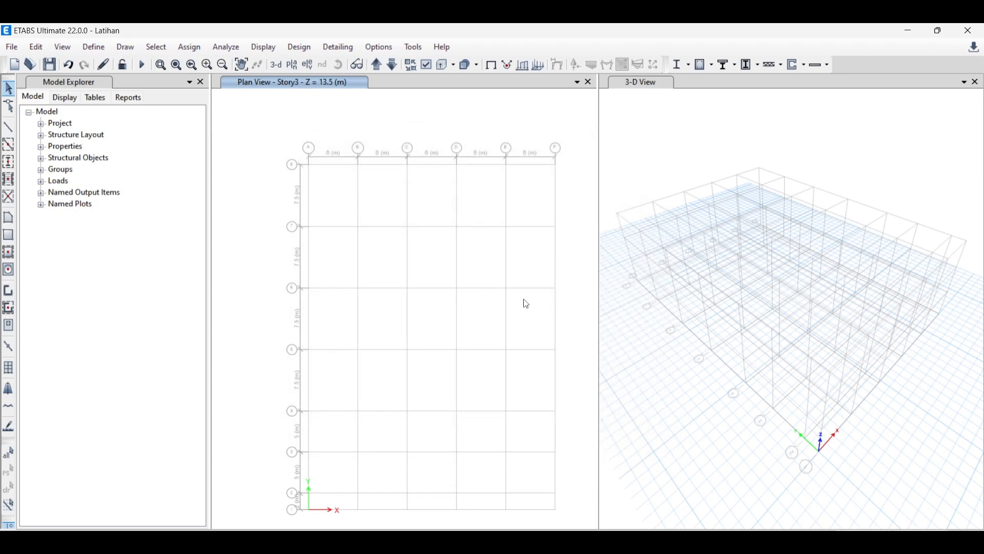